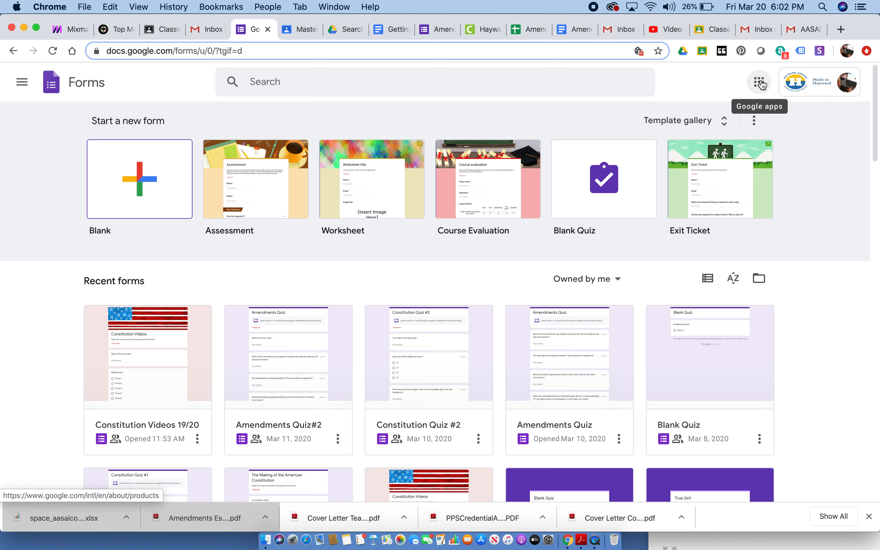
- Open Forms from the Google apps and create a new blank form
left_click(759, 82)
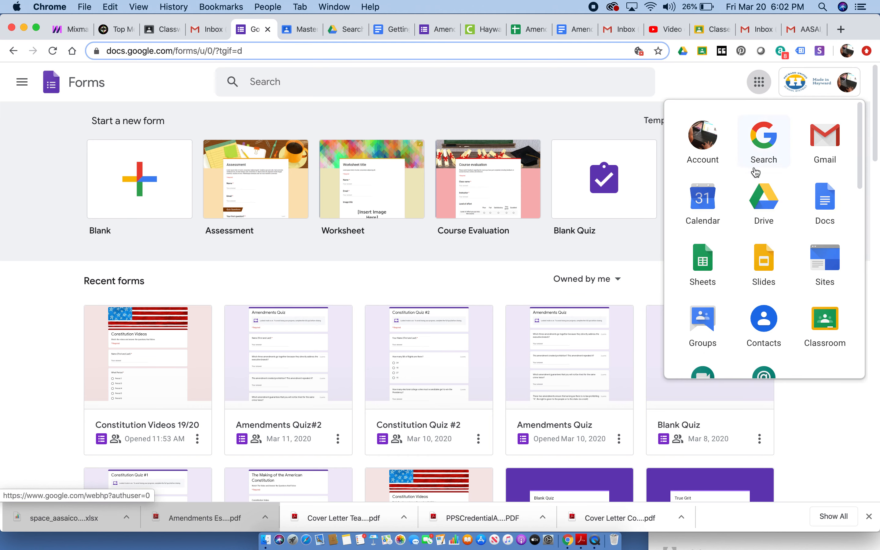
left_click_drag(859, 138, 847, 254)
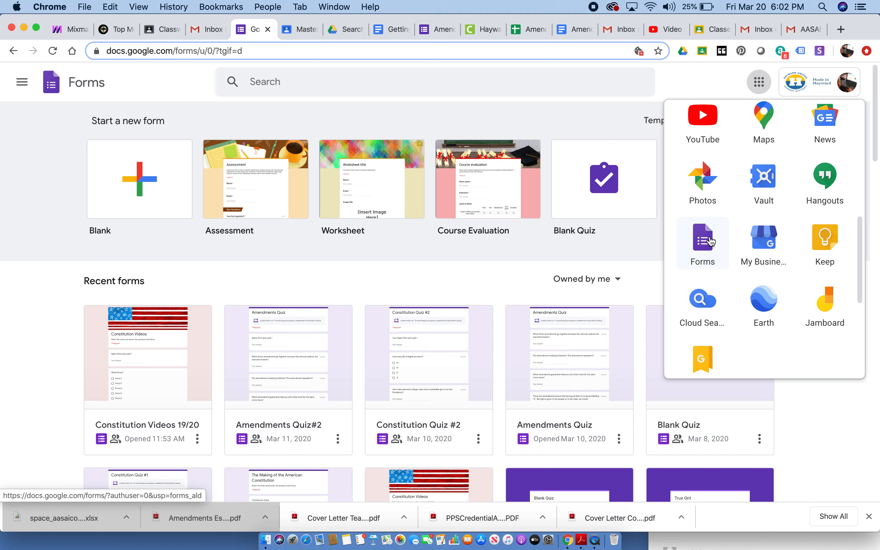
left_click(701, 247)
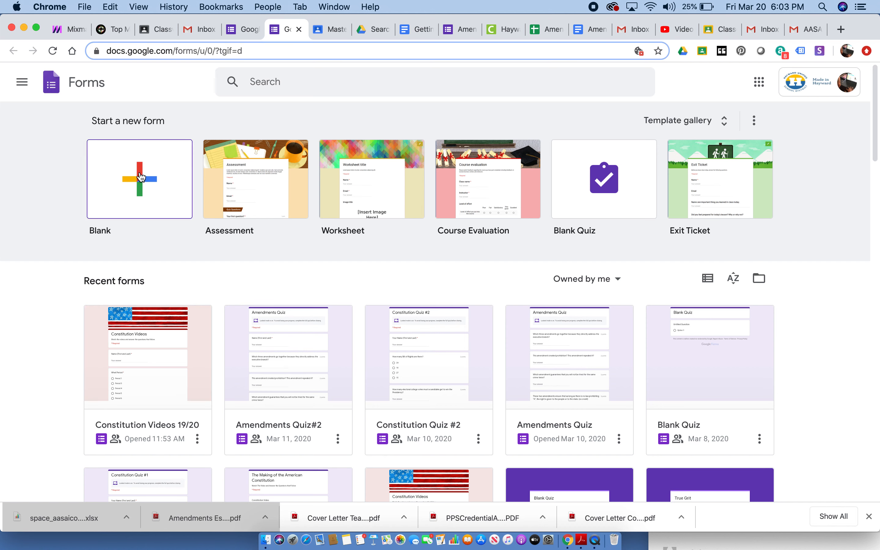
left_click(141, 177)
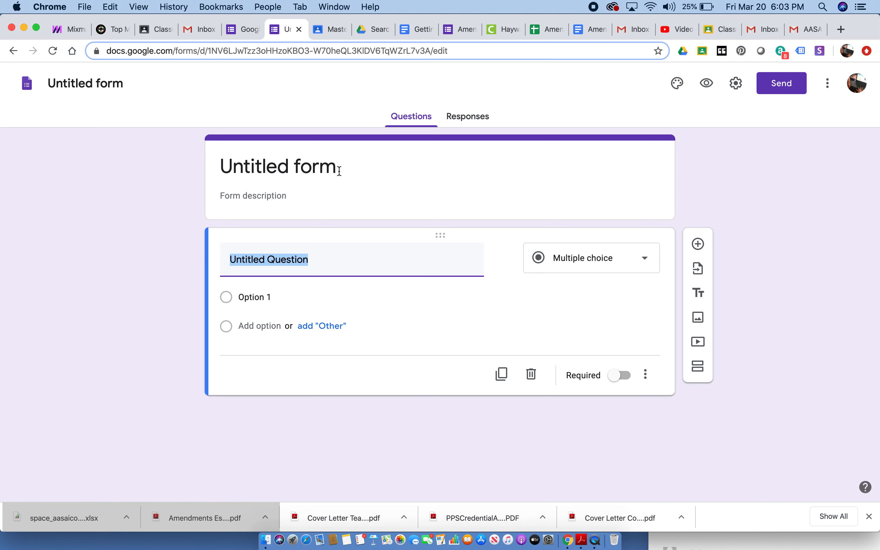
- Title the form "Math Quiz"
left_click(338, 170)
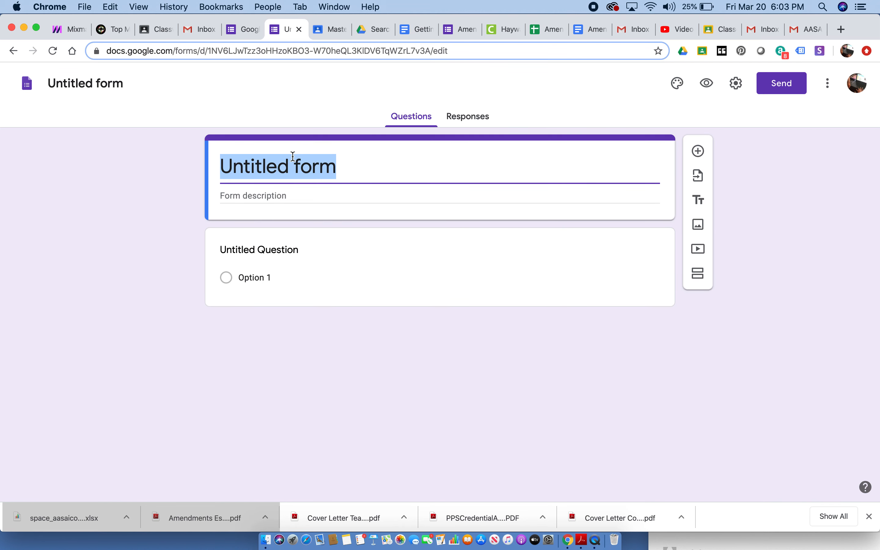
type("Math ")
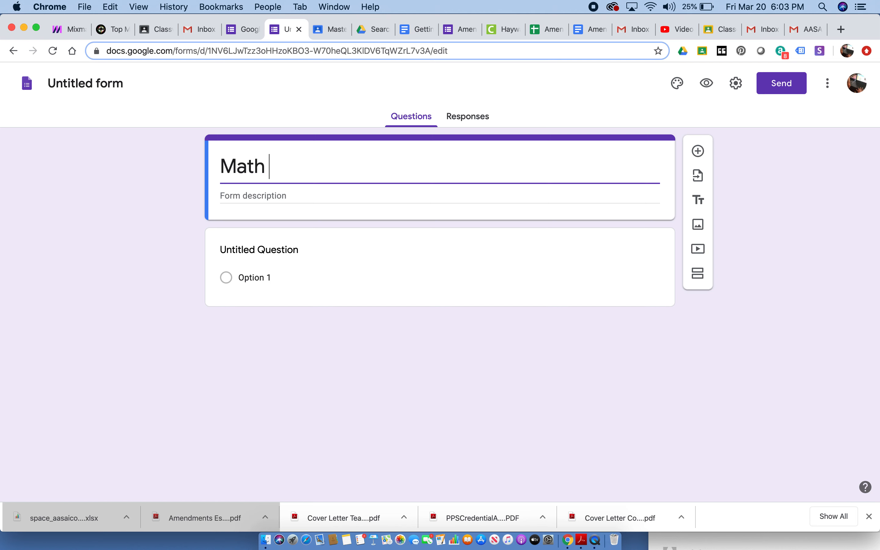
type("Quiz")
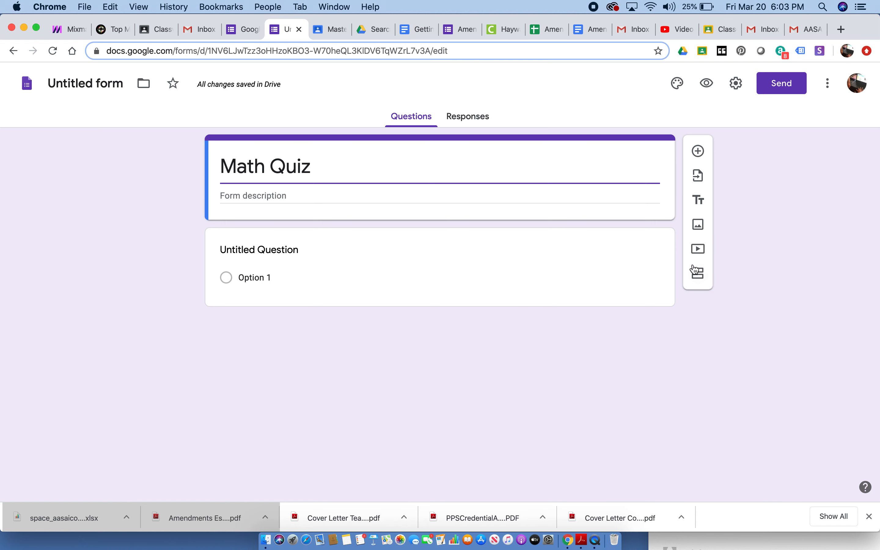
- Turn the untitled question into a required short-answer question reading "First Name and Last Name"
left_click(492, 271)
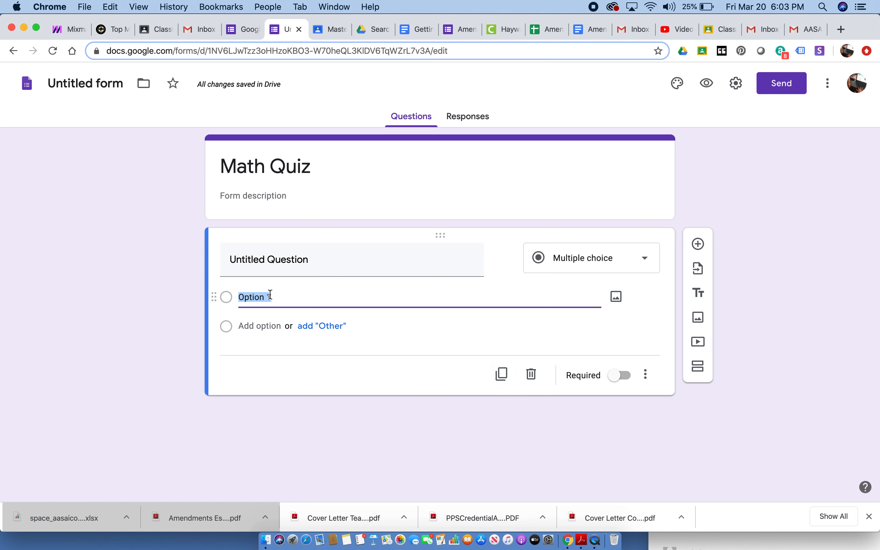
left_click(277, 260)
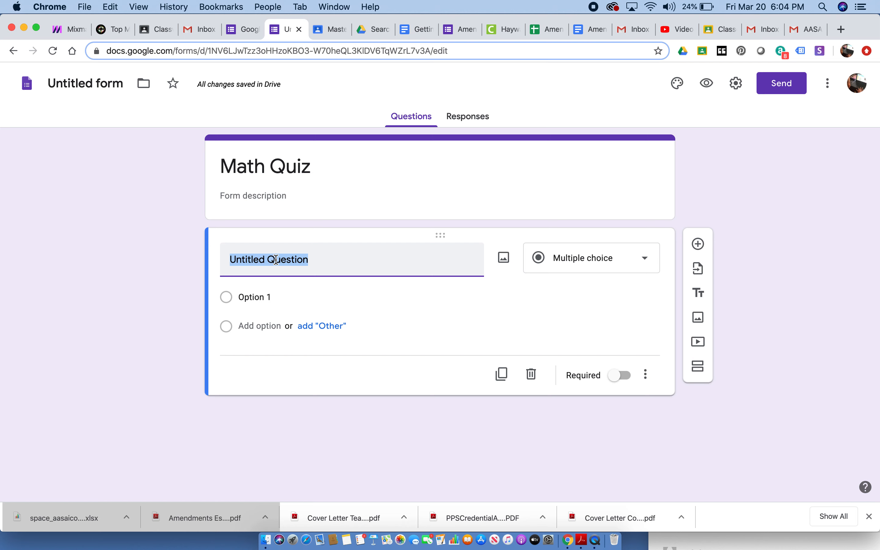
type("First ")
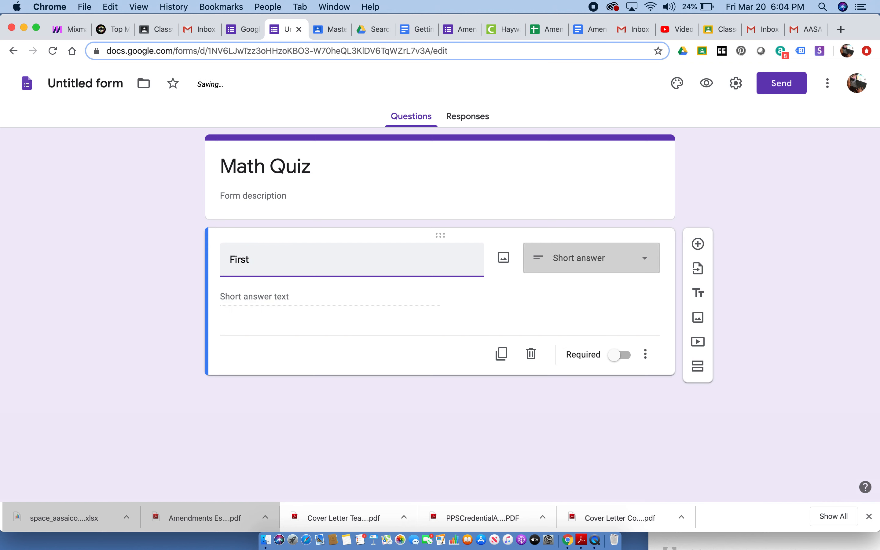
type("Name a")
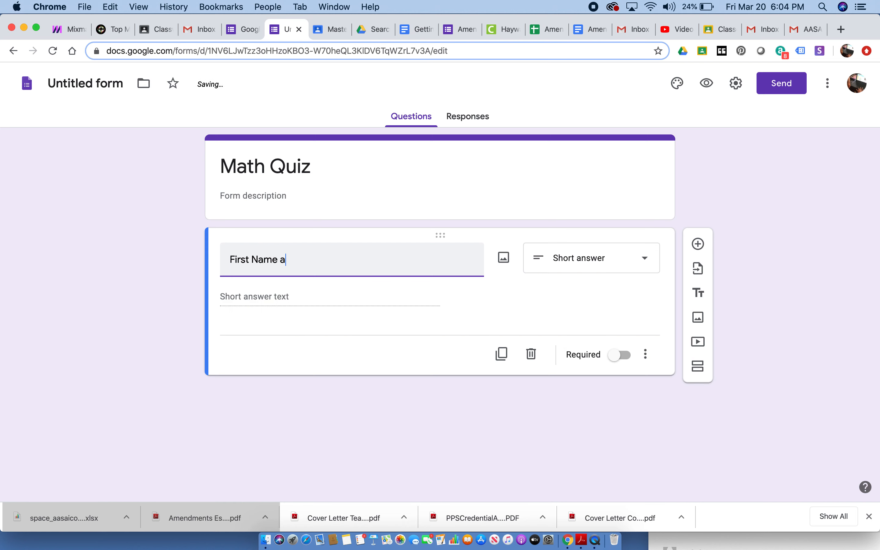
type("nd Last Name")
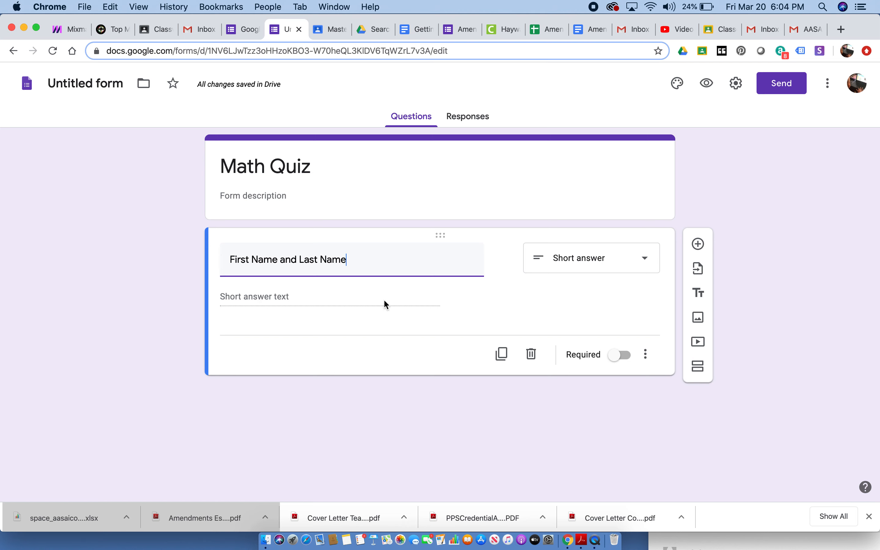
left_click(623, 356)
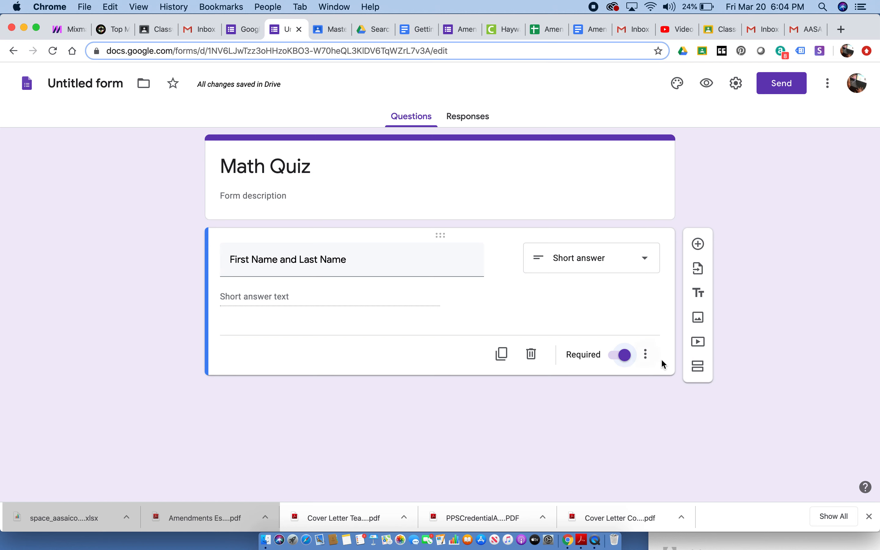
- Insert the first of today's recent Google Drive images, a photo of the math test page, below the name question
left_click(698, 317)
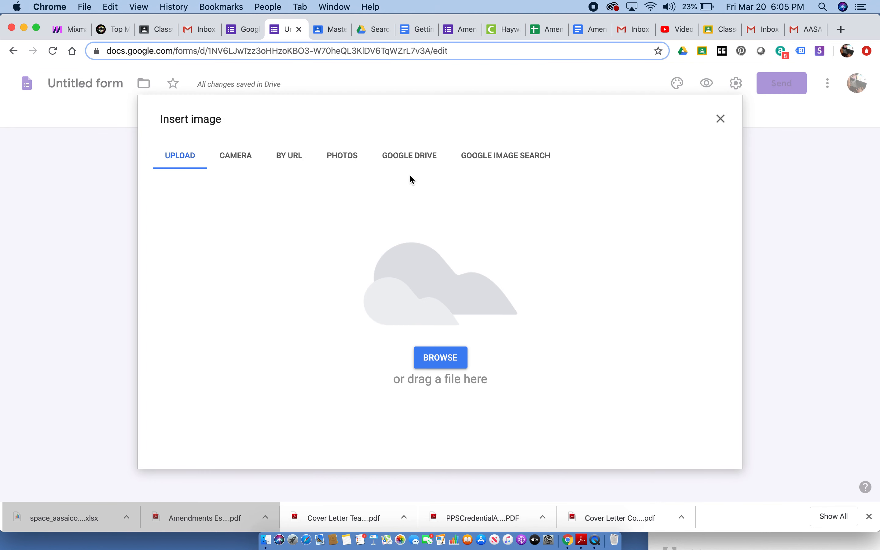
left_click(417, 158)
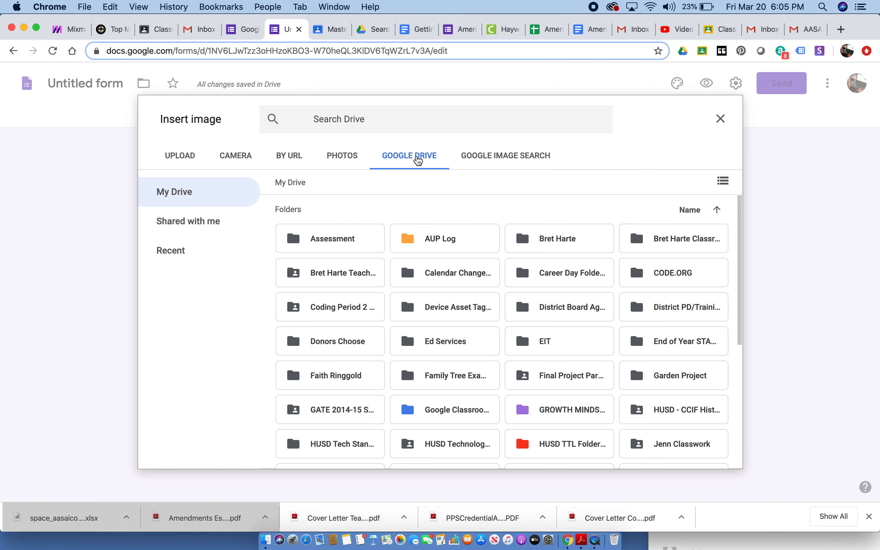
left_click(173, 254)
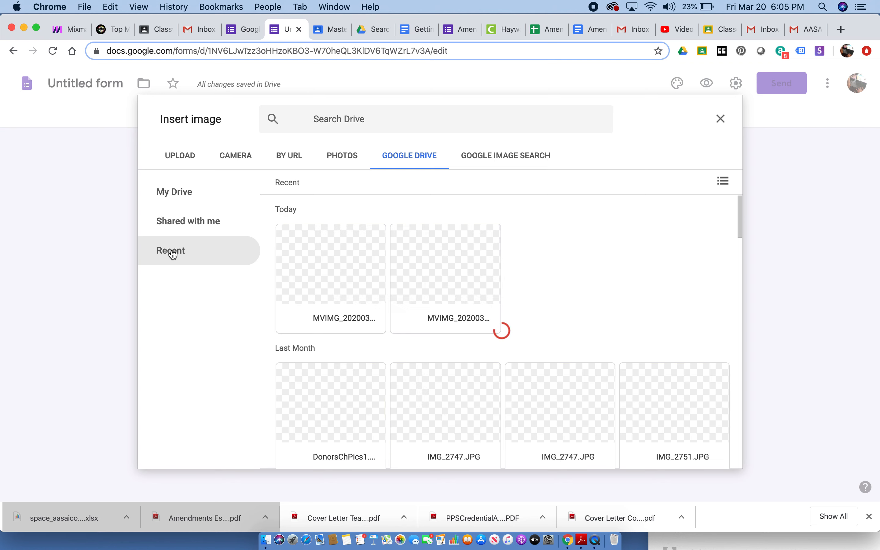
left_click(344, 320)
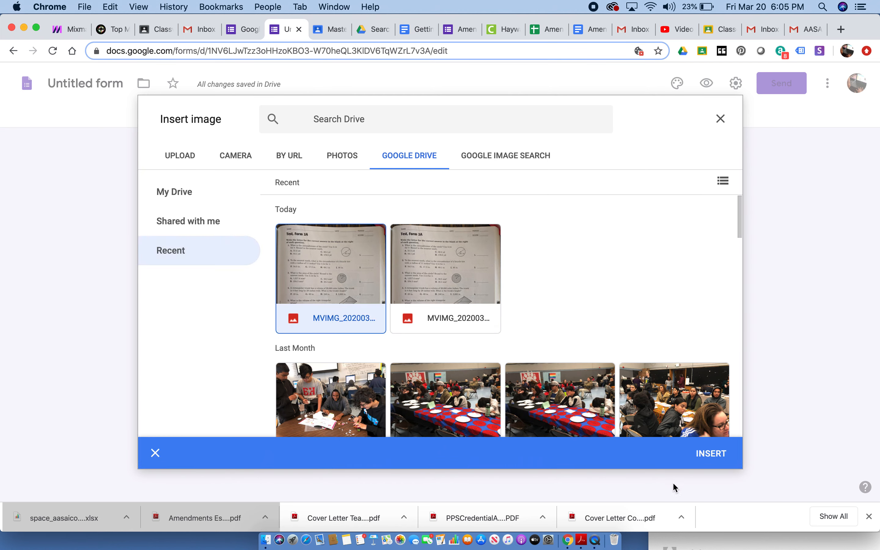
left_click(712, 453)
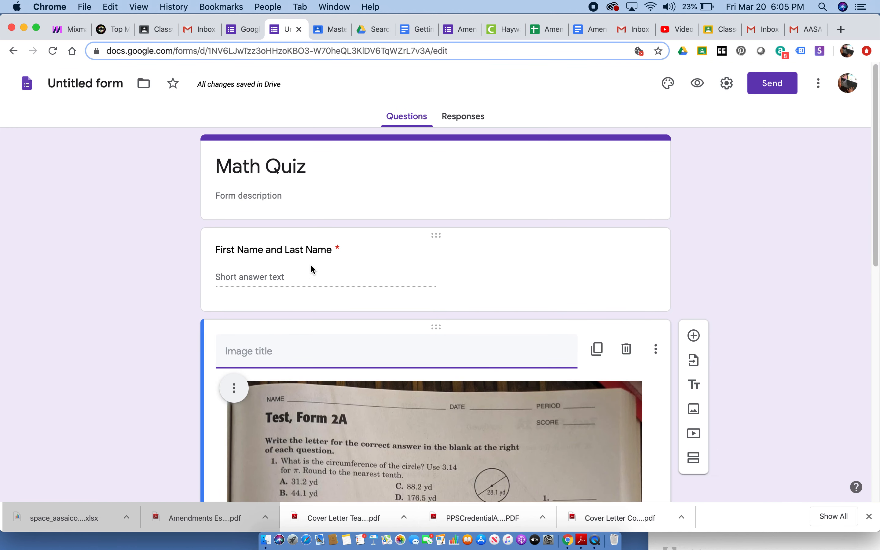
- Title the inserted test page image "Test, Form 2A"
left_click_drag(874, 246, 870, 311)
left_click(287, 230)
type("Test, Form 2")
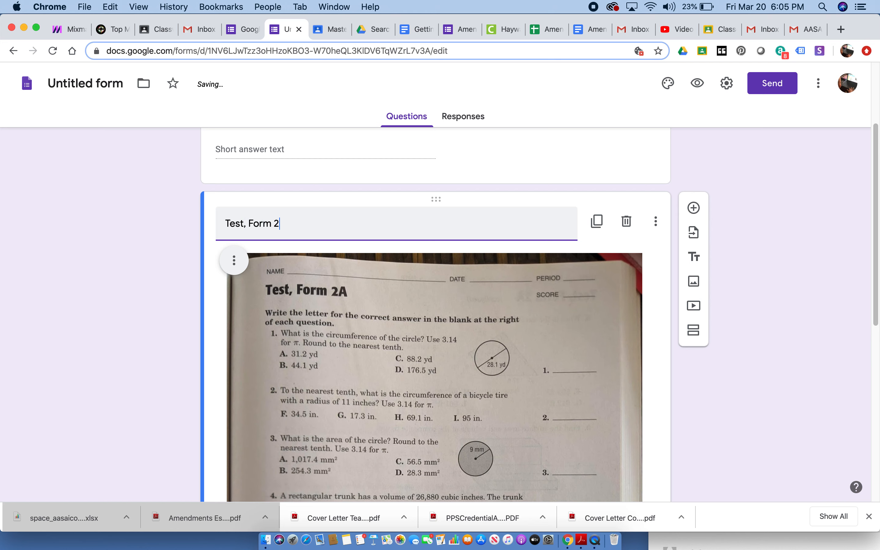
type("A")
- Add a new question below the test page image and title it "Question #1"
left_click_drag(877, 279, 867, 486)
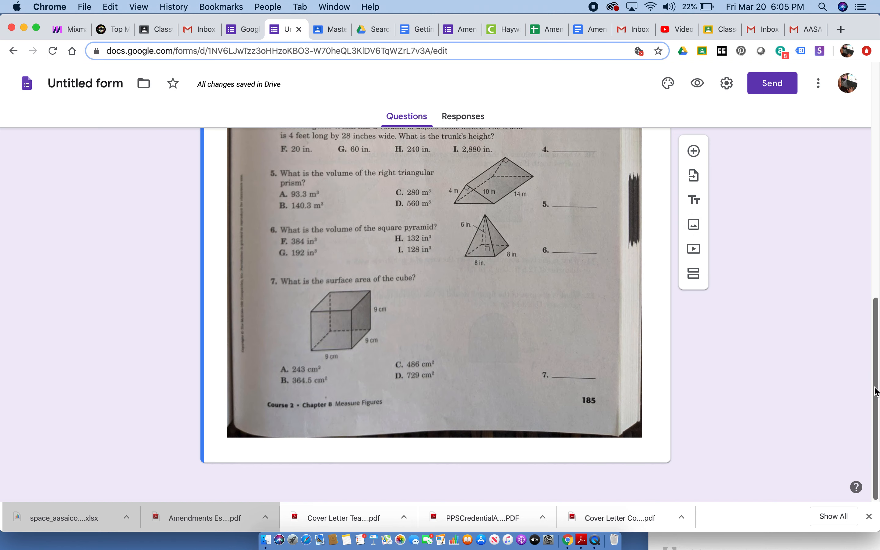
left_click_drag(875, 330, 873, 294)
left_click_drag(872, 291, 871, 229)
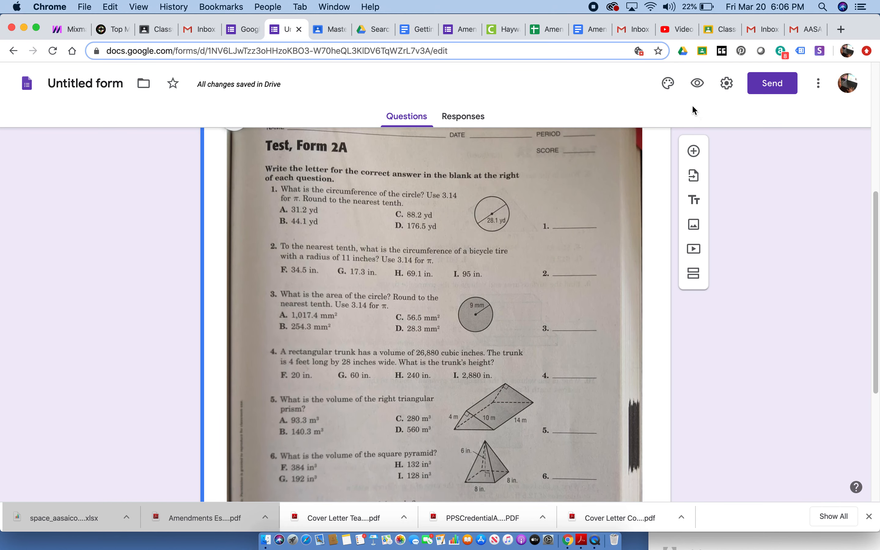
left_click(693, 150)
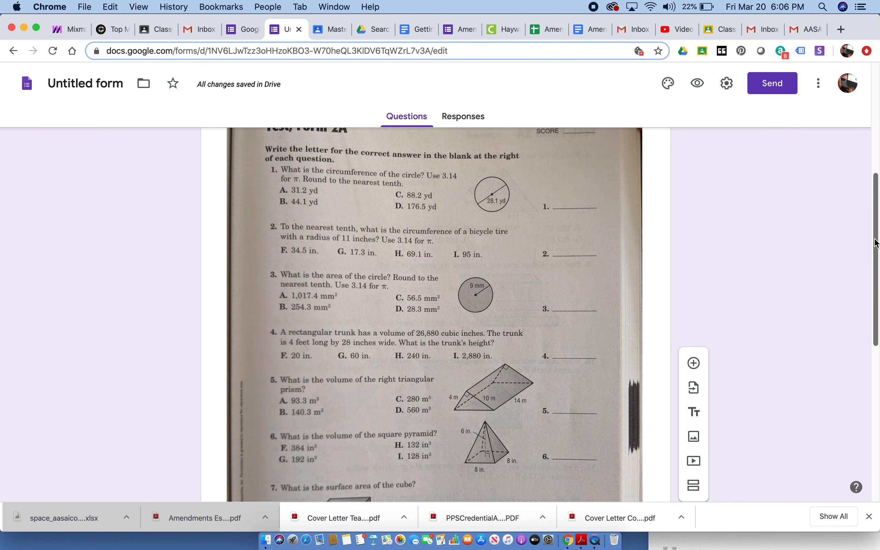
left_click_drag(874, 226, 871, 378)
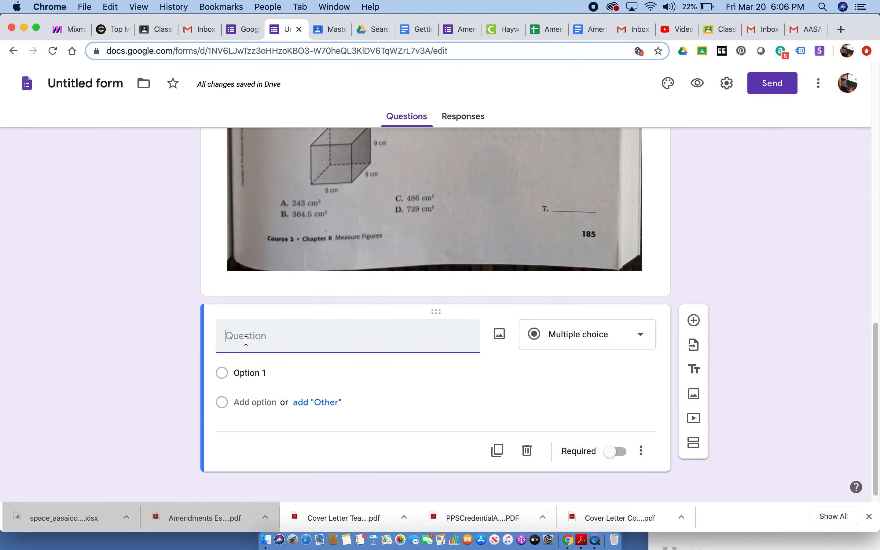
type("Question #1")
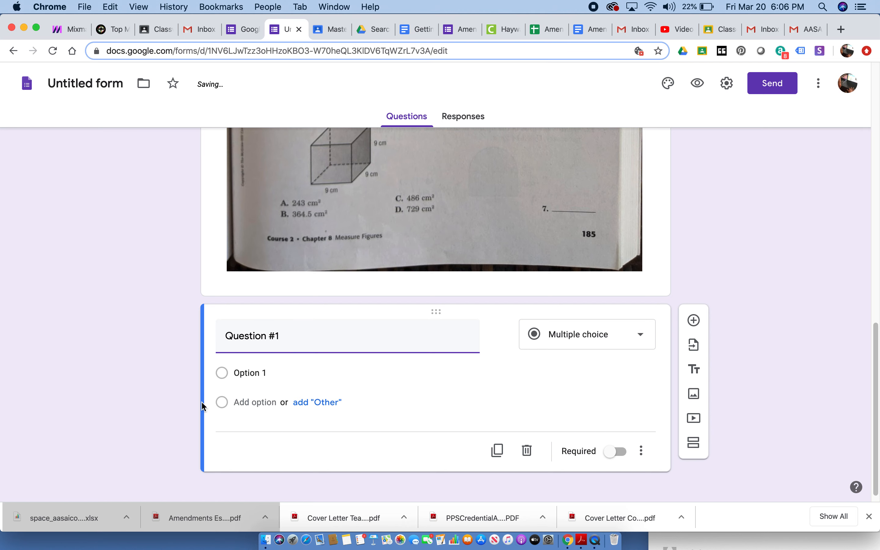
- Change Question #1 to the Checkboxes type and give it the answer options A, B, C and D
left_click(236, 373)
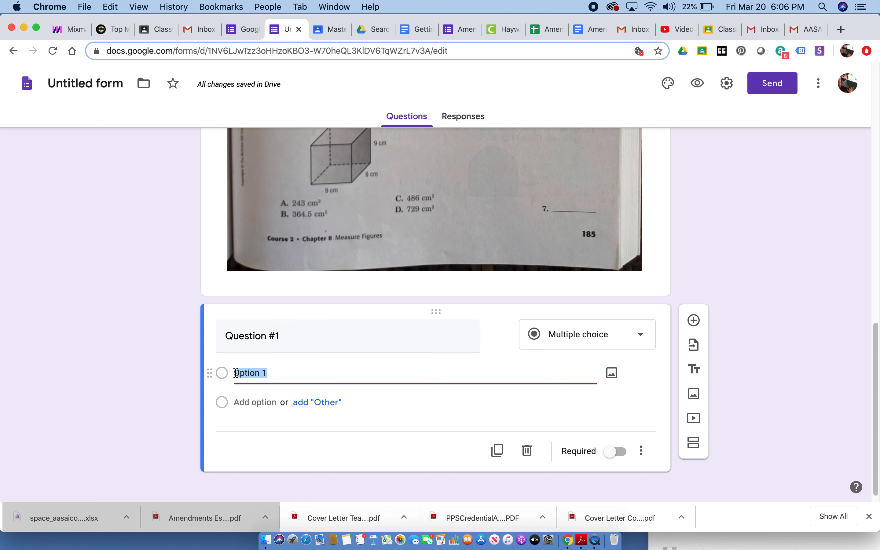
left_click(637, 337)
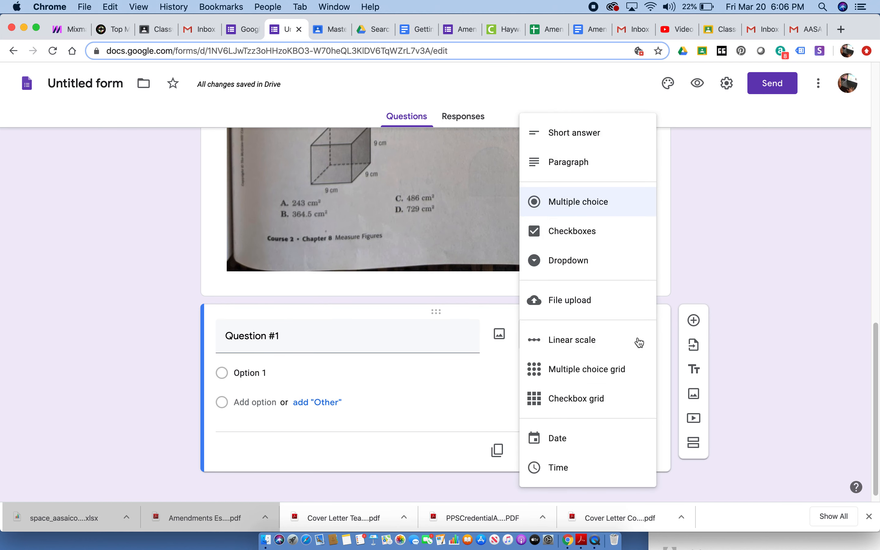
left_click(584, 233)
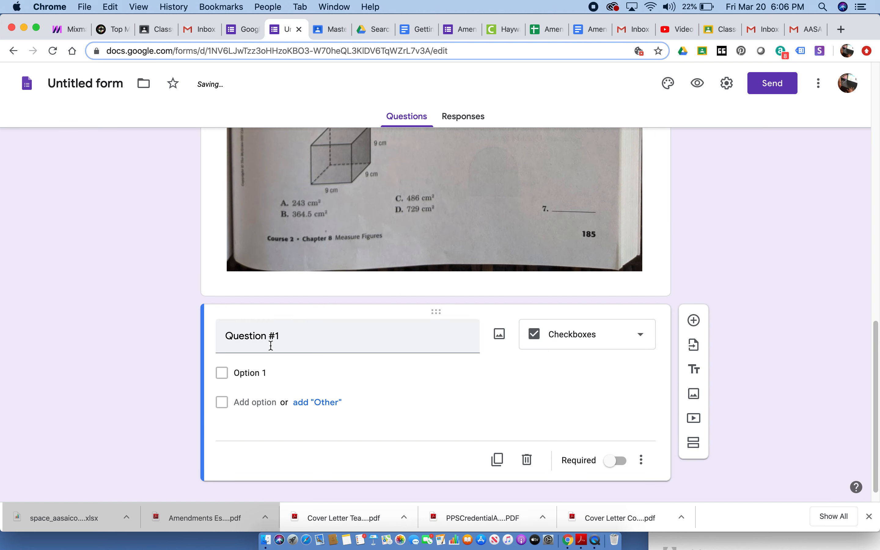
left_click(264, 373)
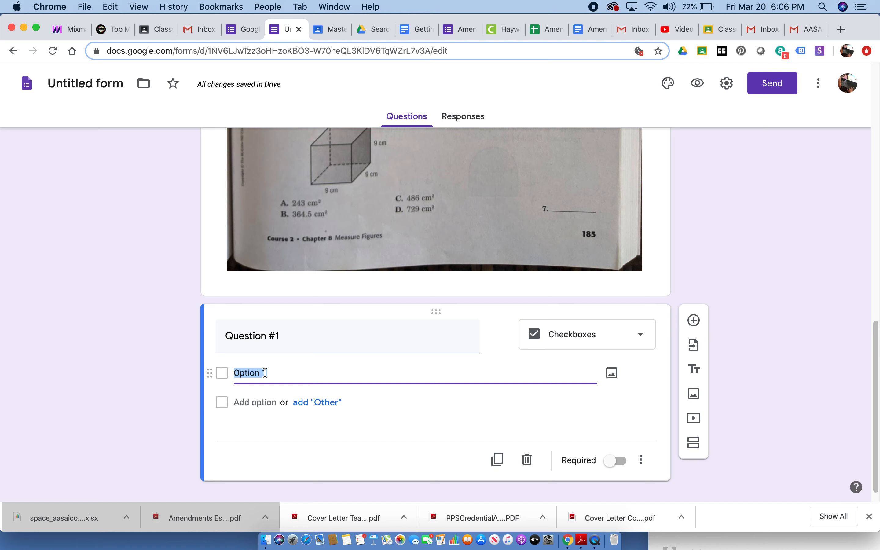
type("A")
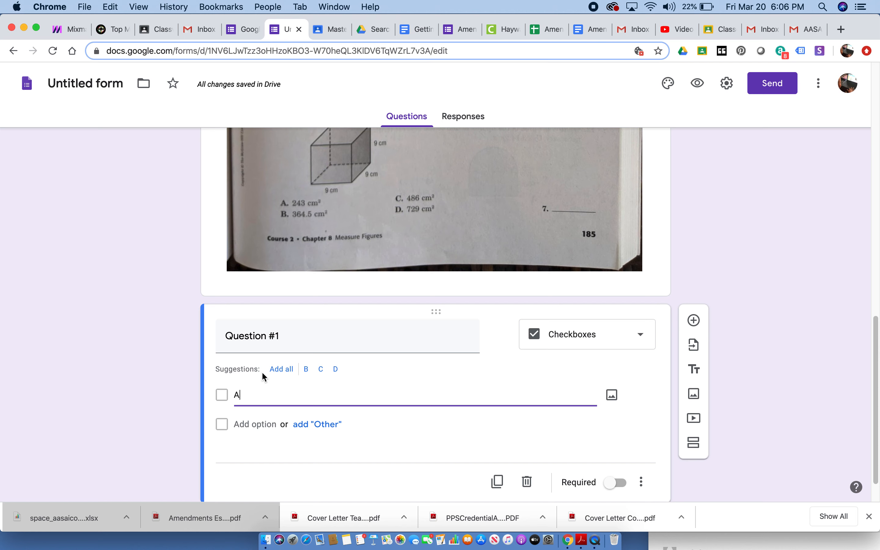
left_click(277, 370)
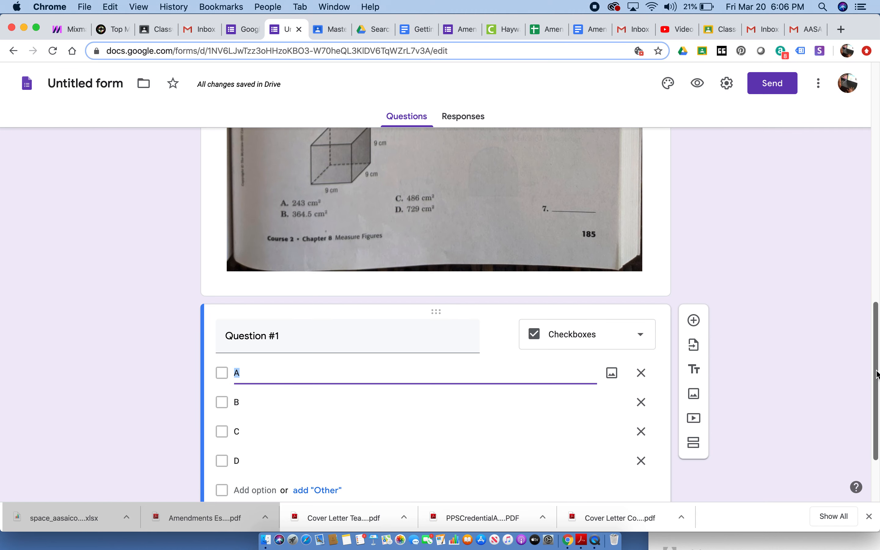
- Add a new question below Question #1 and title it "Question #2"
left_click_drag(871, 369, 870, 413)
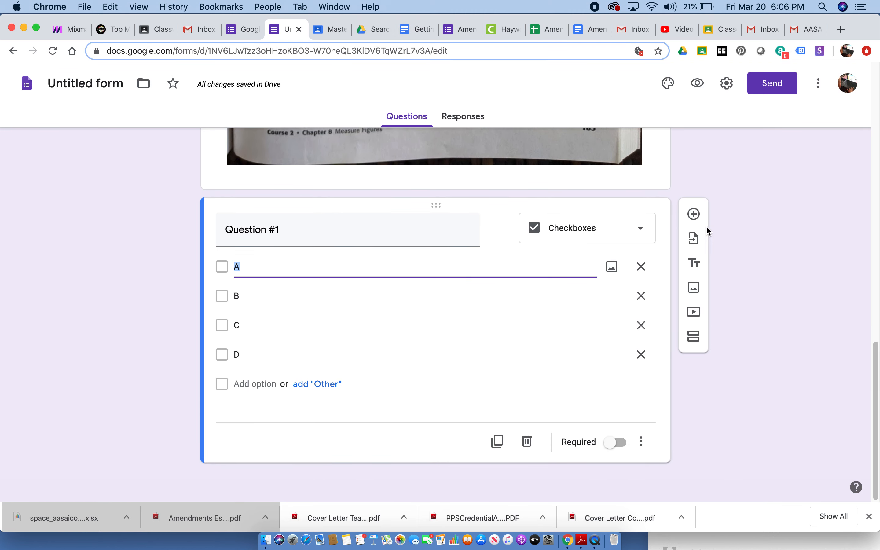
left_click(691, 213)
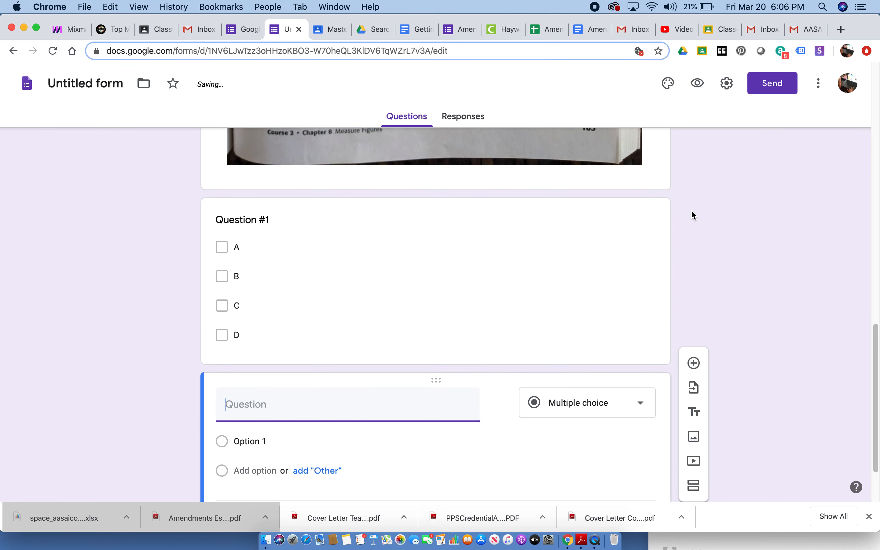
type("Question #2")
- Change Question #2 to the Checkboxes type and give it the answer options A, B, C and D
left_click(637, 403)
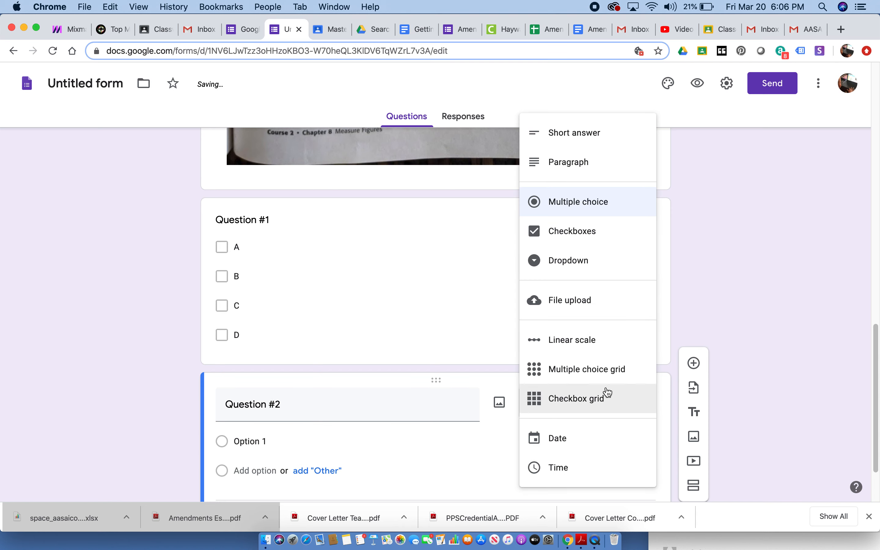
left_click(589, 231)
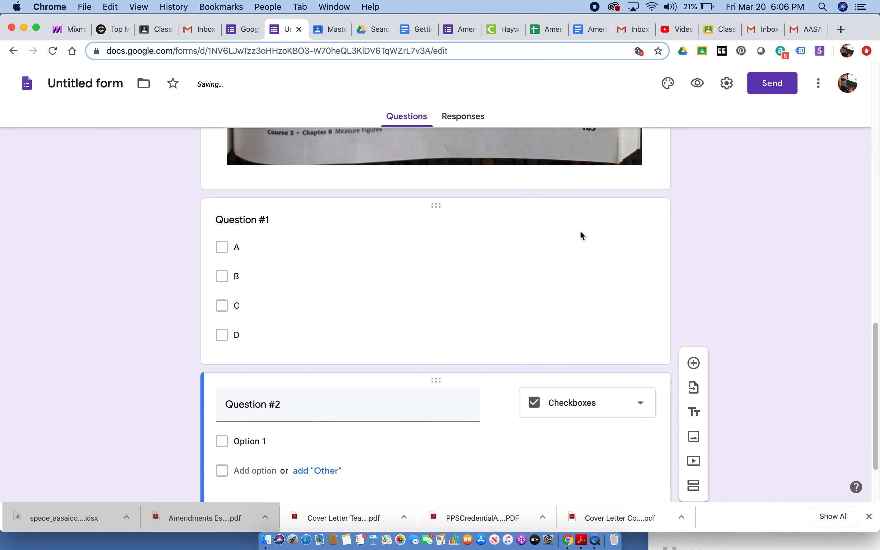
left_click(259, 440)
type("A")
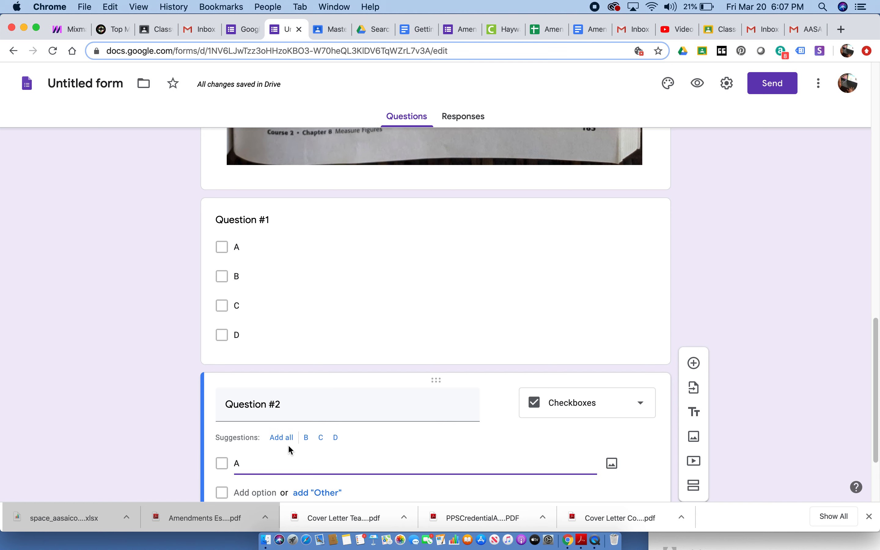
left_click(281, 437)
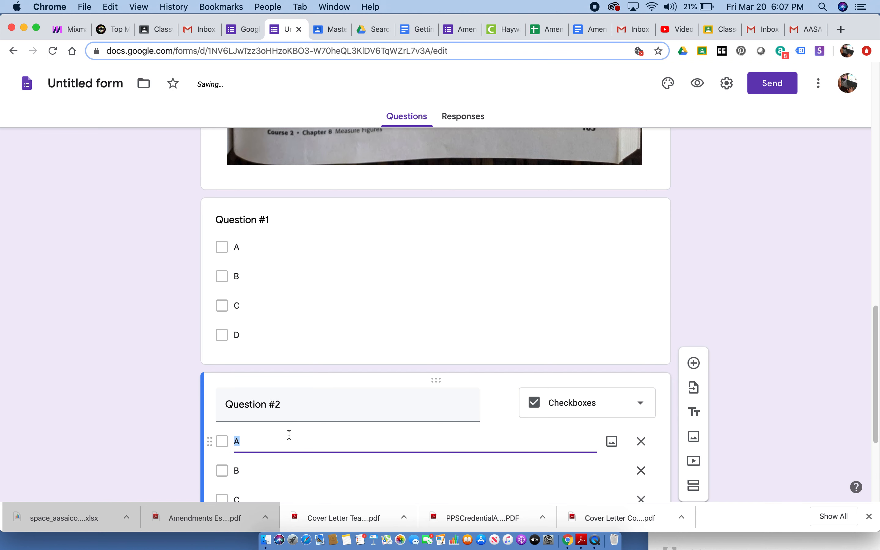
- Add a new question below Question #2 and title it "Question #3"
left_click_drag(876, 332, 864, 402)
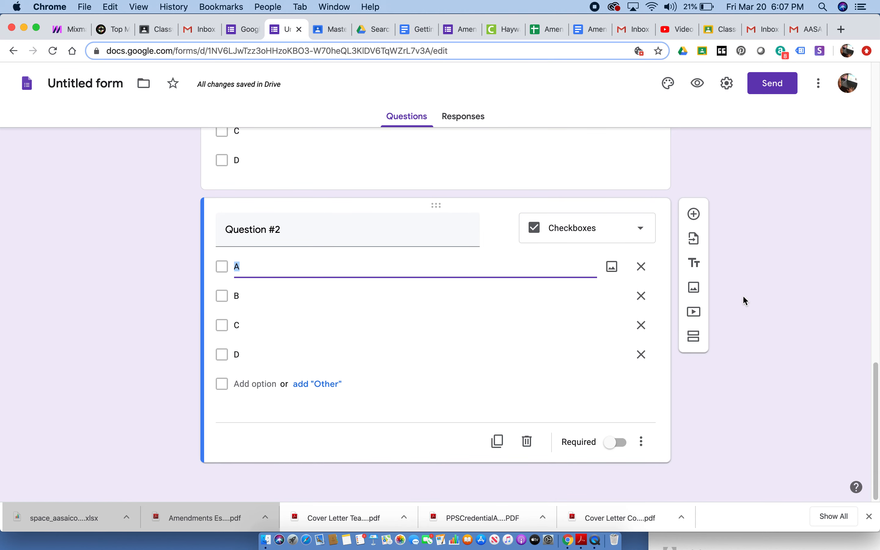
left_click(693, 214)
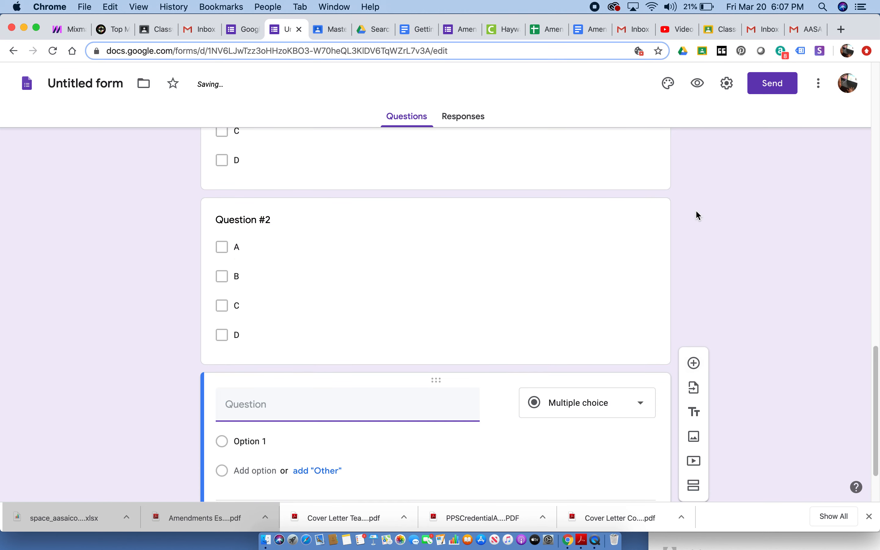
type("Ques")
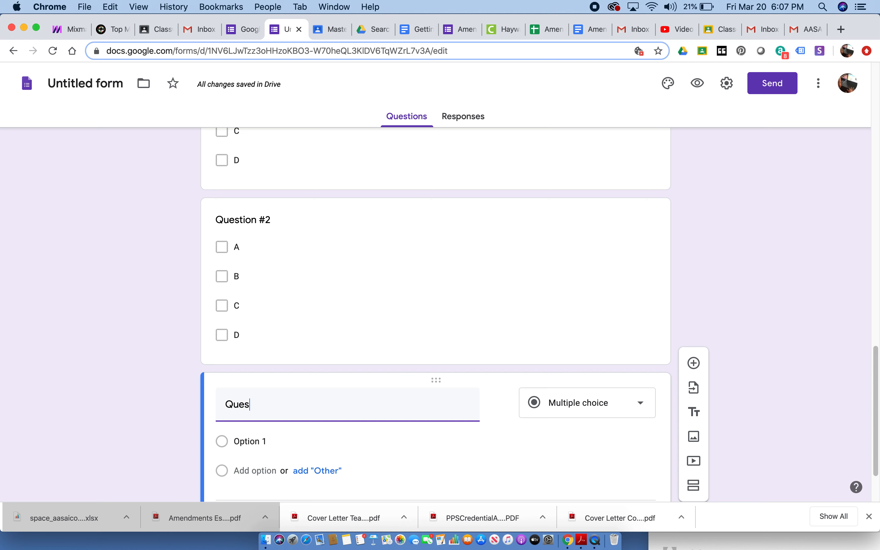
type("tion #3")
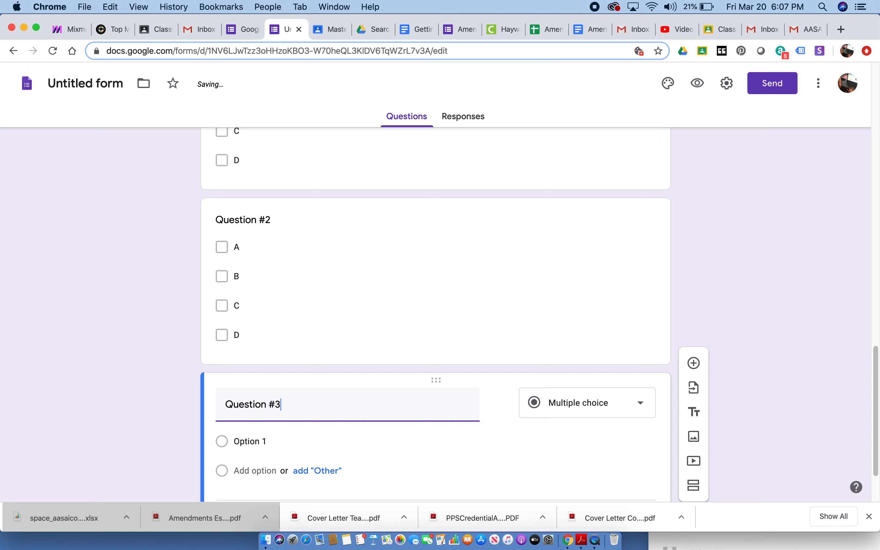
- Change Question #3 to the Checkboxes type and give it the answer options A, B, C and D
left_click(641, 402)
left_click(569, 232)
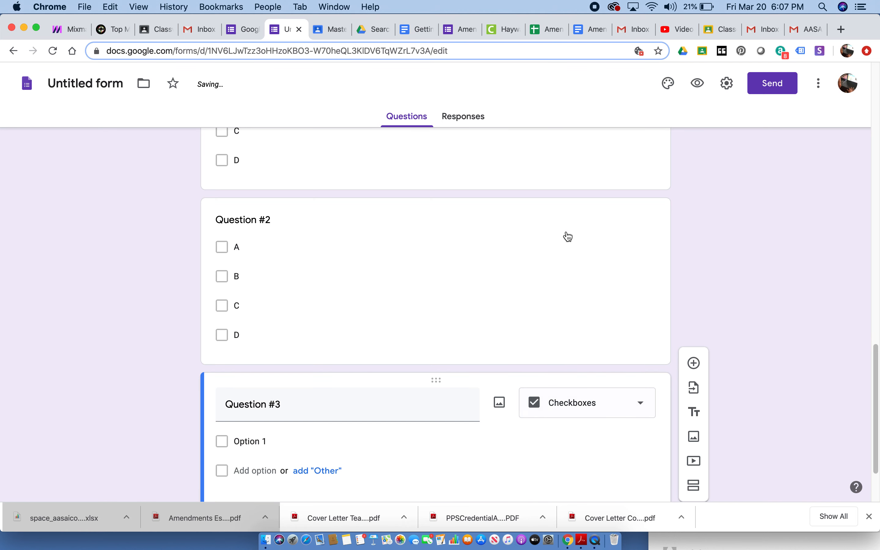
left_click(254, 446)
type("A")
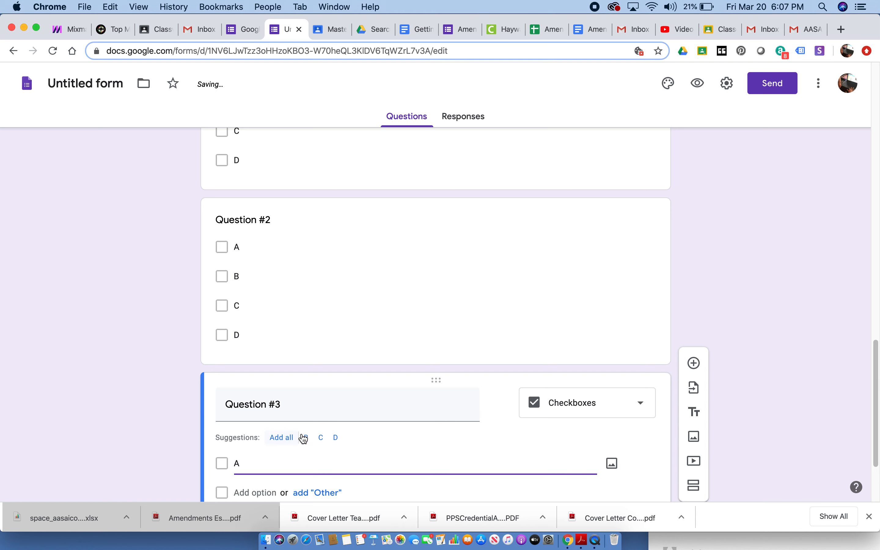
left_click(283, 440)
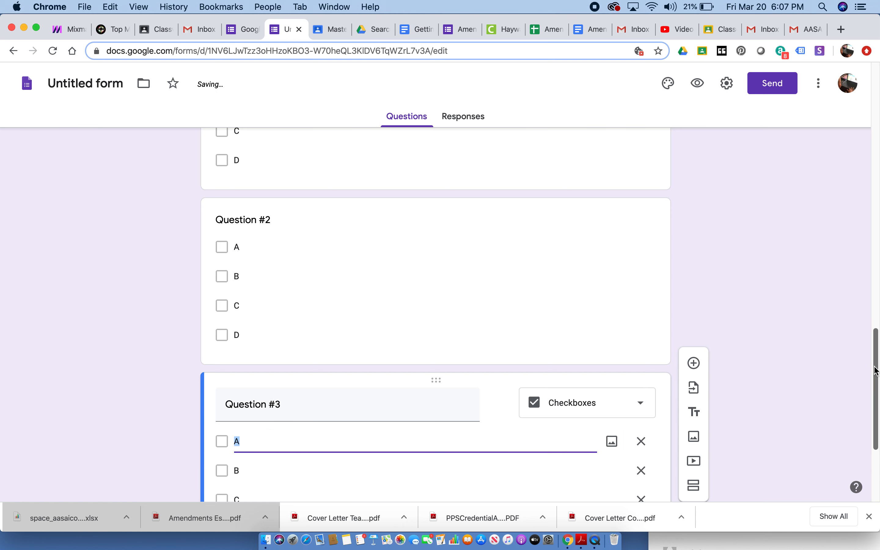
- Make Question #3, Question #2 and Question #1 required
left_click_drag(874, 364, 876, 418)
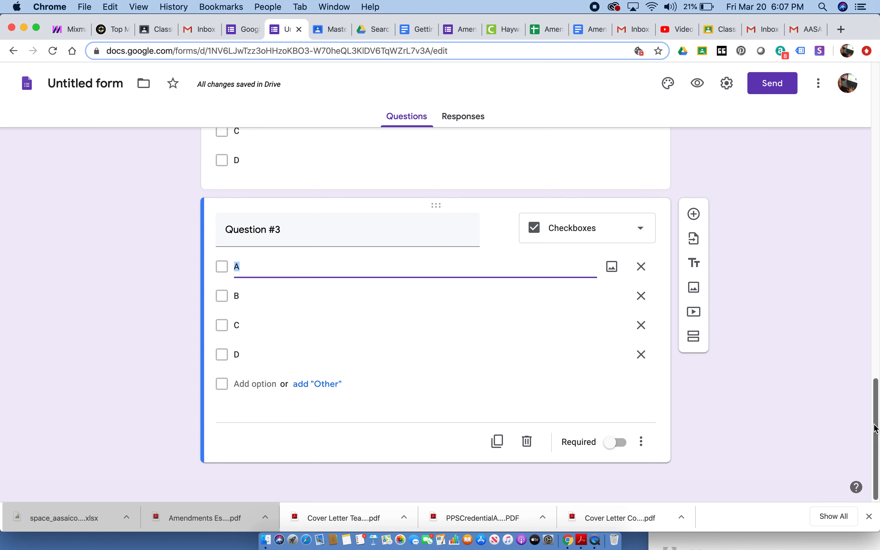
left_click(622, 446)
left_click_drag(874, 411, 875, 336)
left_click(576, 389)
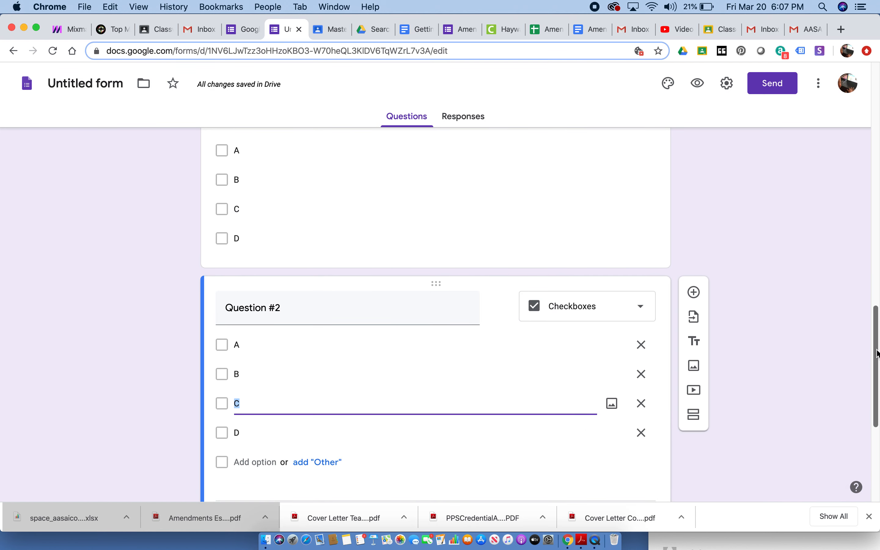
left_click_drag(871, 350, 870, 383)
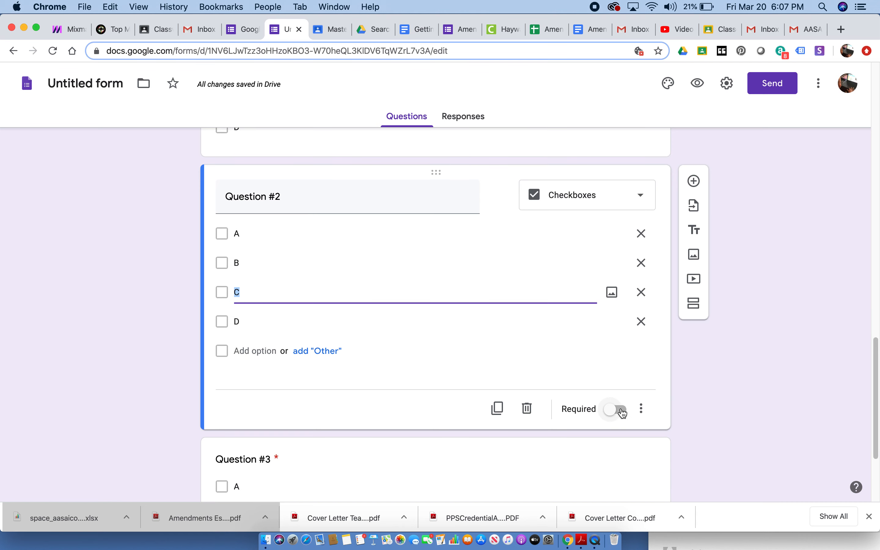
left_click(621, 410)
left_click_drag(875, 363, 866, 301)
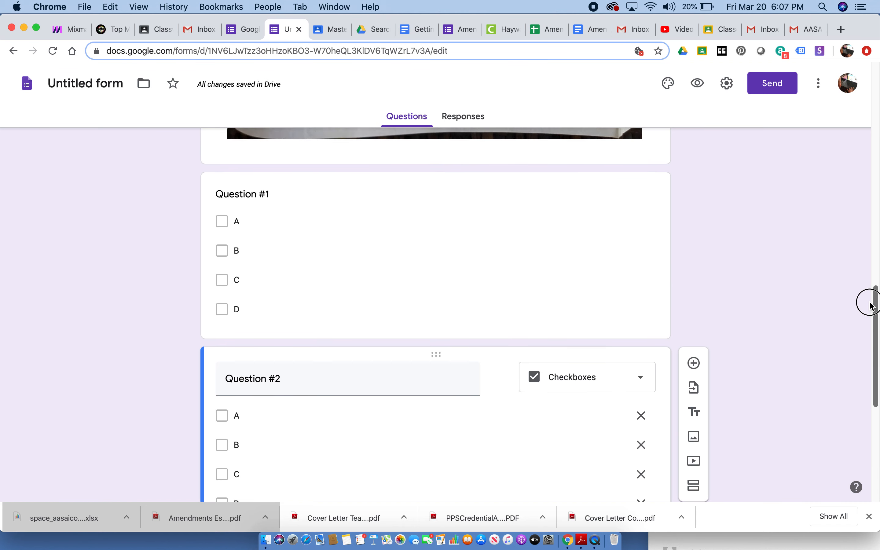
left_click(601, 323)
left_click(618, 441)
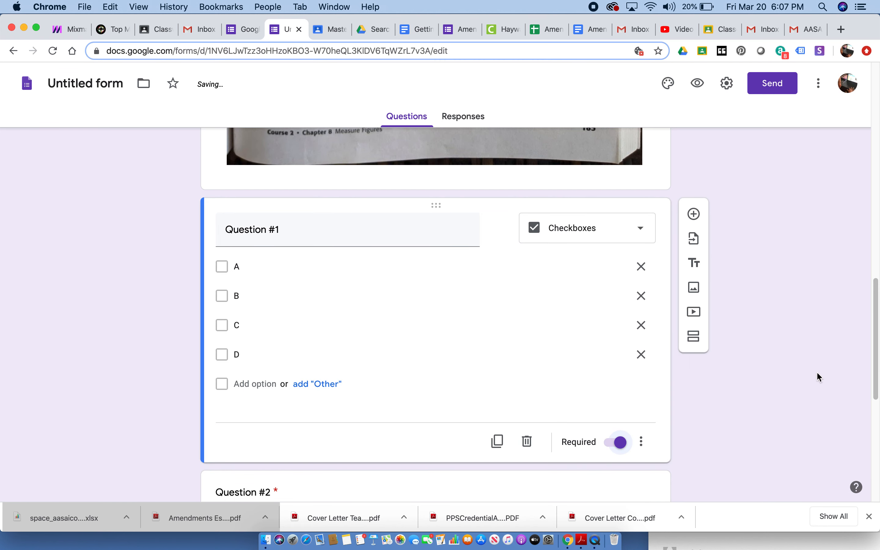
- Turn the Math Quiz form into a quiz in the form settings, so questions can have point values and auto-grading
left_click_drag(874, 334, 875, 237)
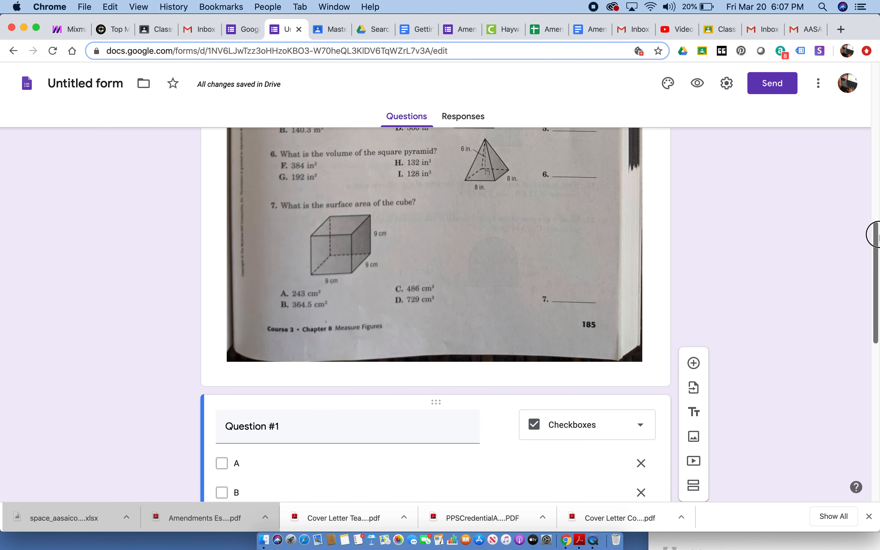
scroll(858, 219, "up", 5)
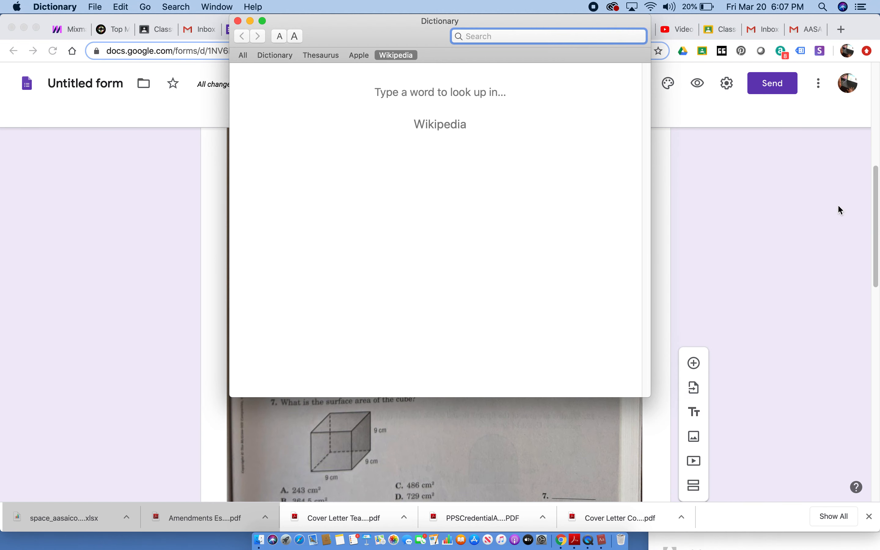
left_click(237, 21)
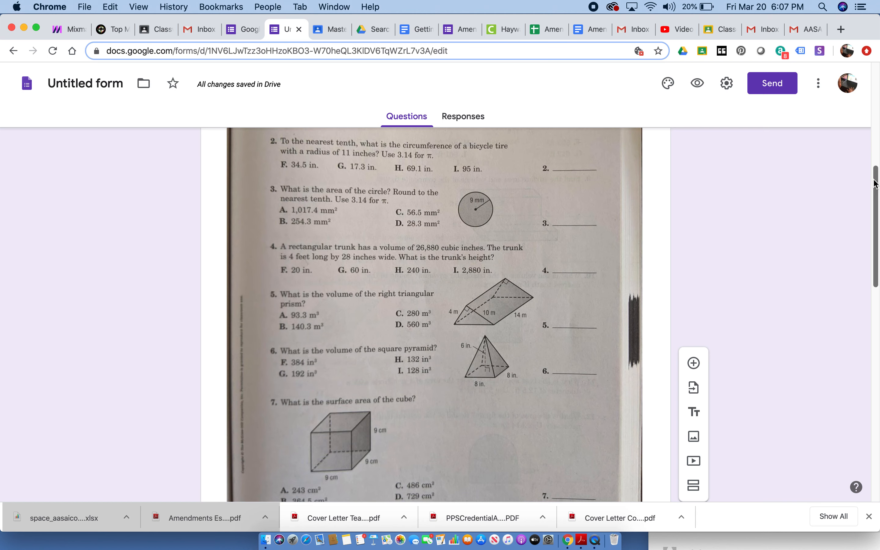
left_click_drag(872, 182, 874, 76)
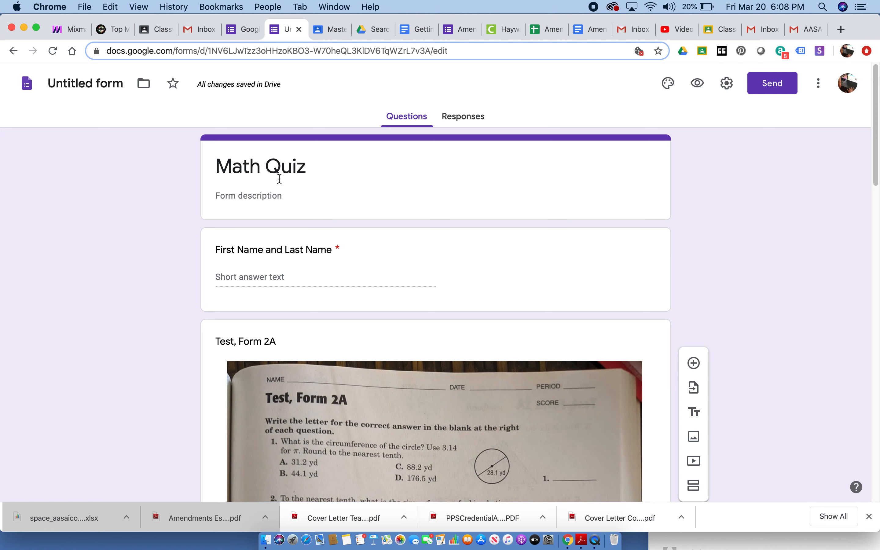
left_click(273, 205)
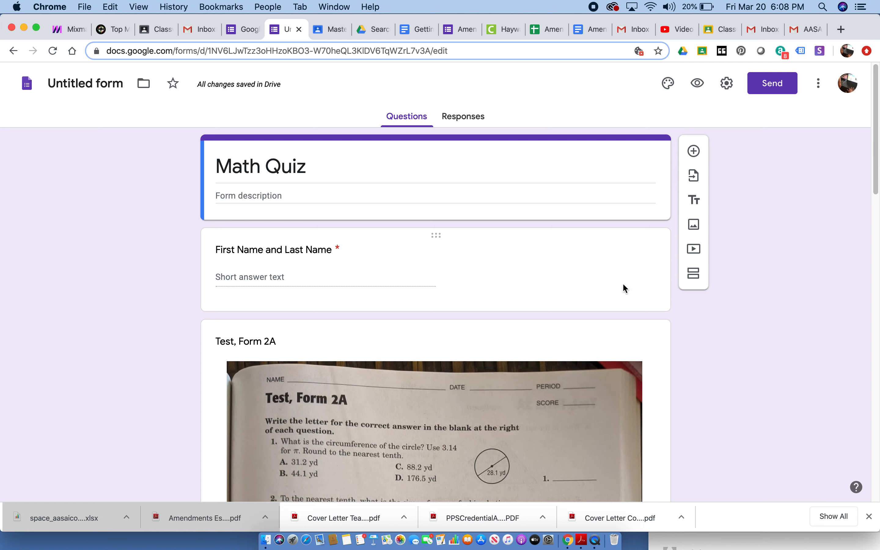
left_click(723, 83)
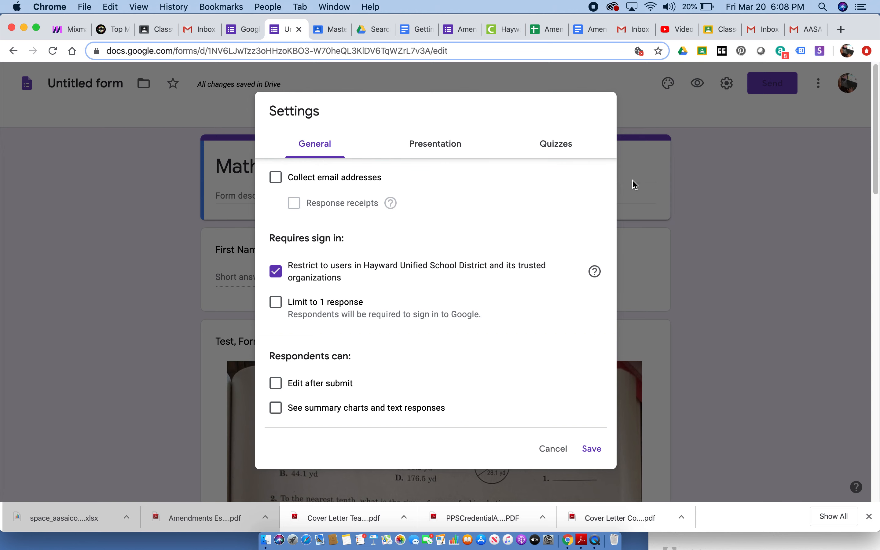
left_click(558, 145)
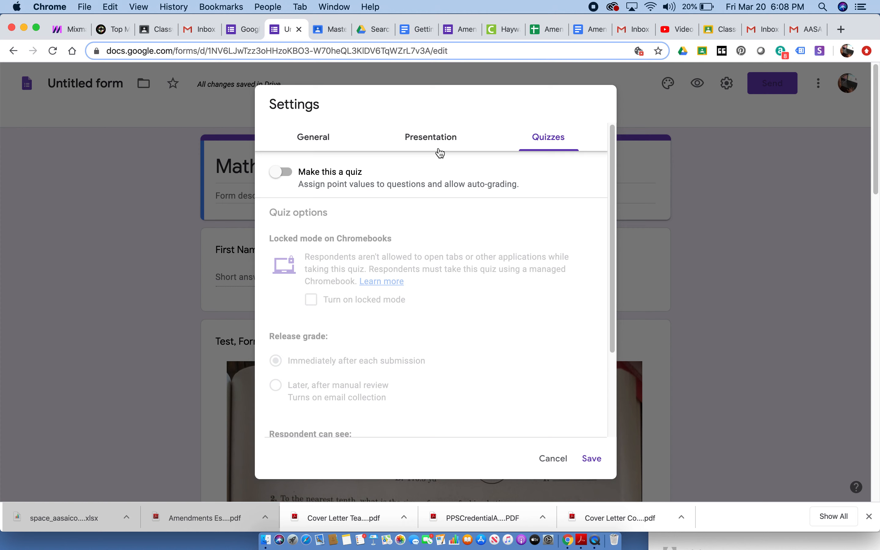
left_click(288, 177)
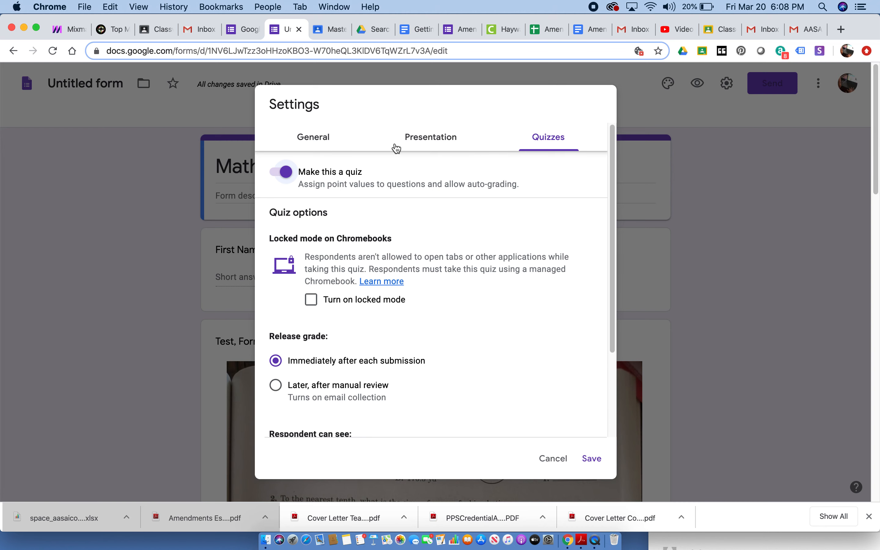
- Set the form to collect email addresses and limit respondents to 1 response in the general settings
left_click(322, 142)
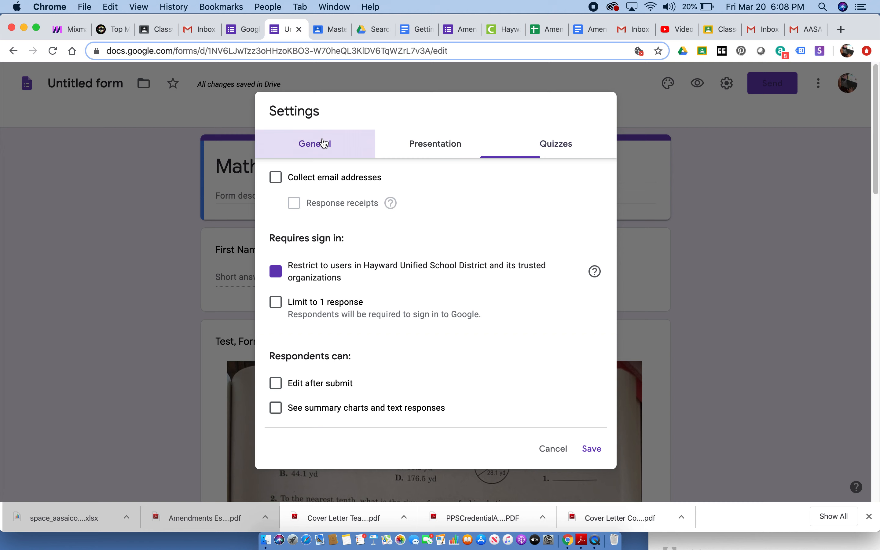
left_click(546, 144)
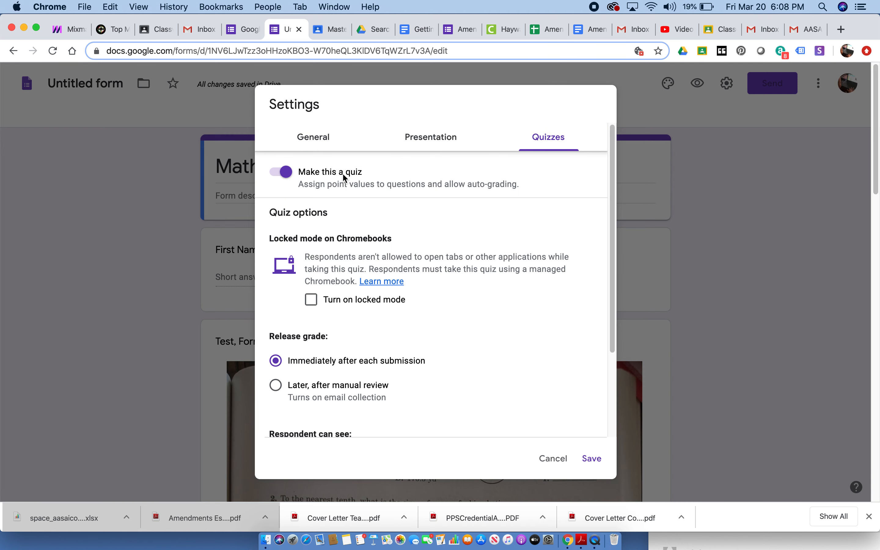
left_click(320, 138)
left_click(276, 177)
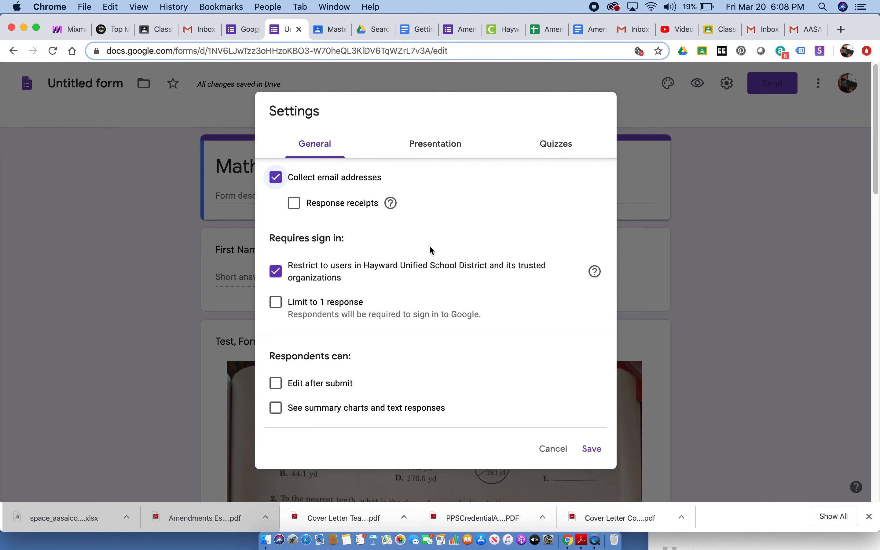
left_click(277, 302)
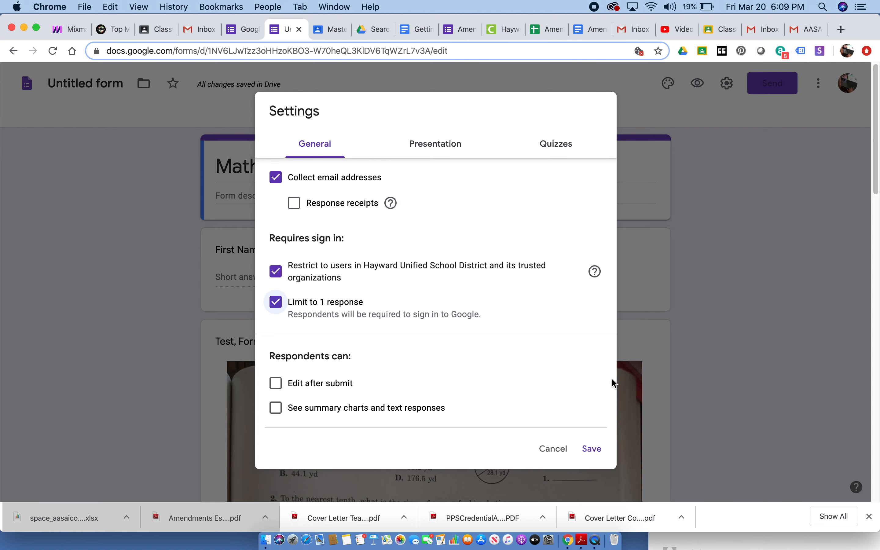
- Turn on locked mode for Chromebooks, release grades immediately after each submission, and save the form settings
left_click(568, 149)
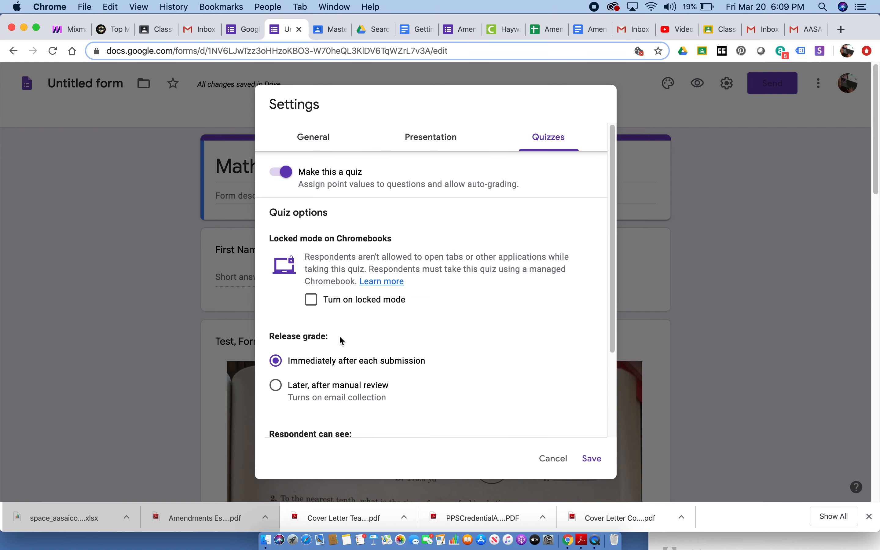
left_click(310, 299)
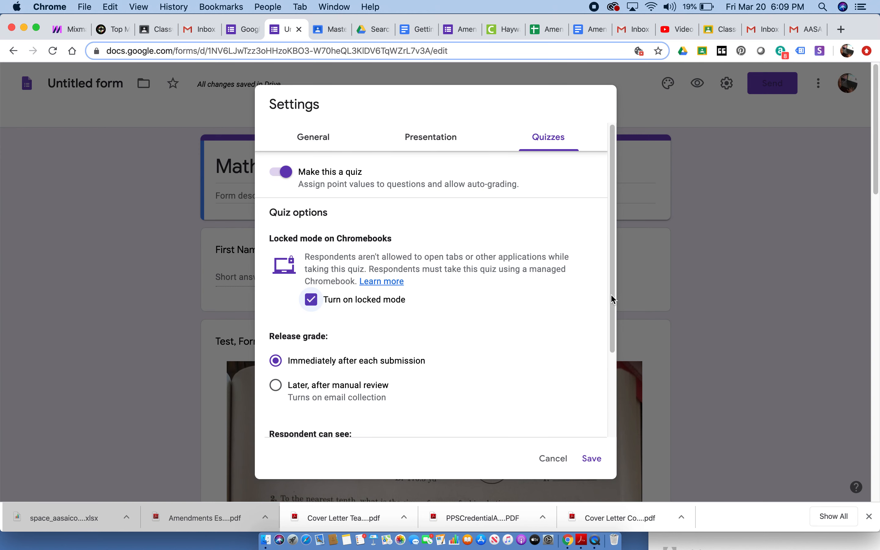
left_click_drag(614, 256, 626, 343)
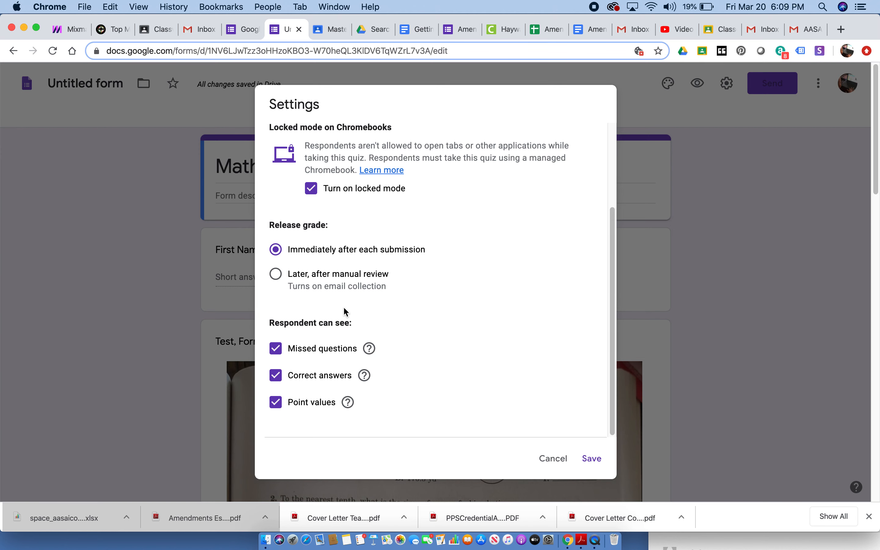
left_click(280, 275)
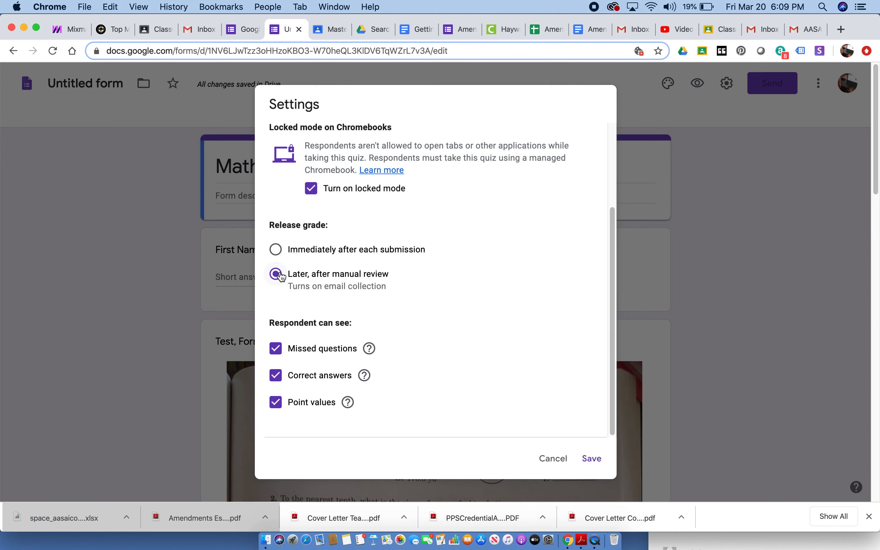
left_click(275, 251)
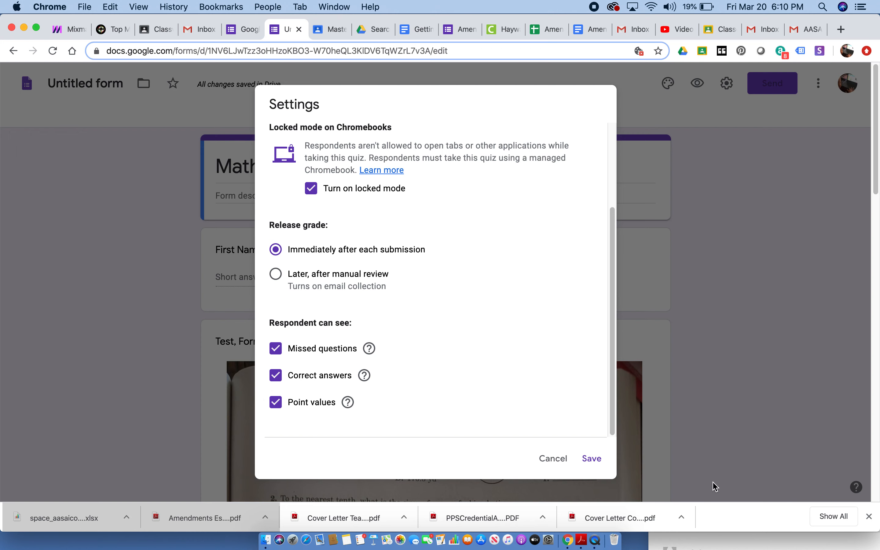
left_click(592, 465)
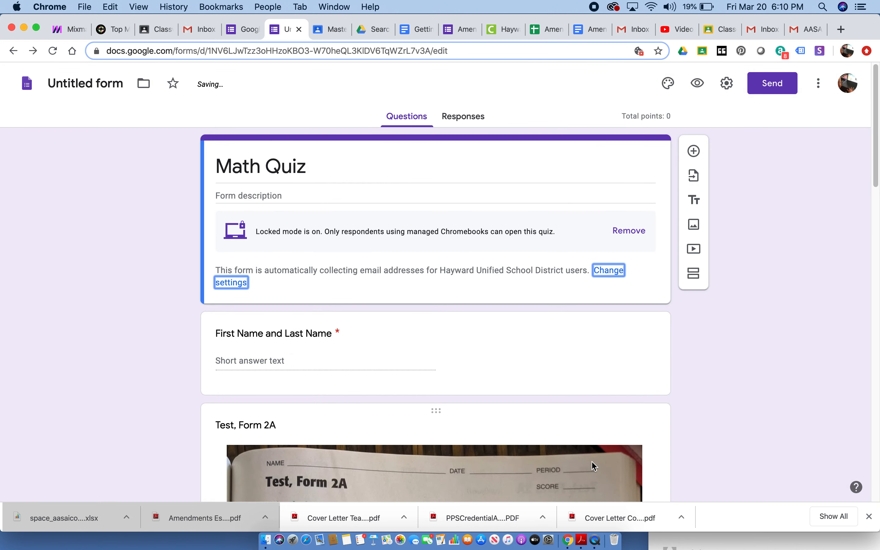
- Set Question #1's answer key to B as the correct answer, worth 5 points
left_click_drag(877, 126, 870, 363)
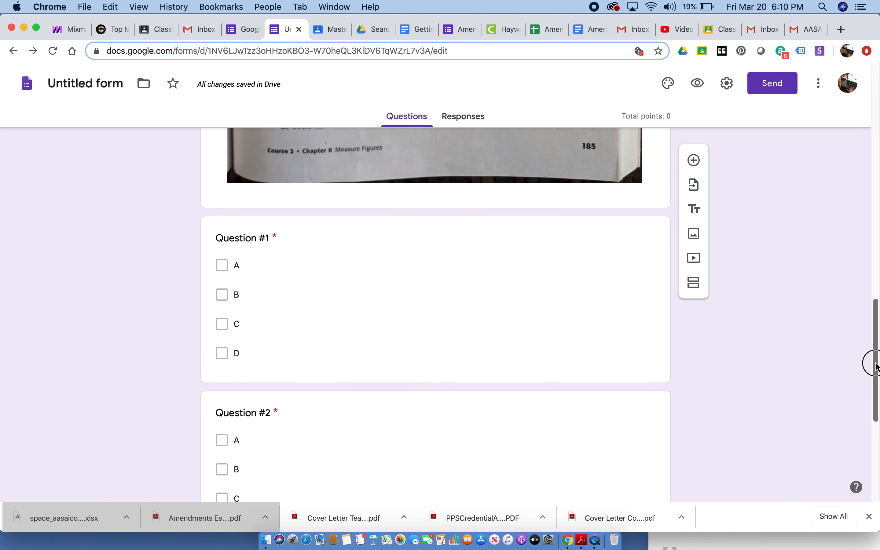
left_click(438, 303)
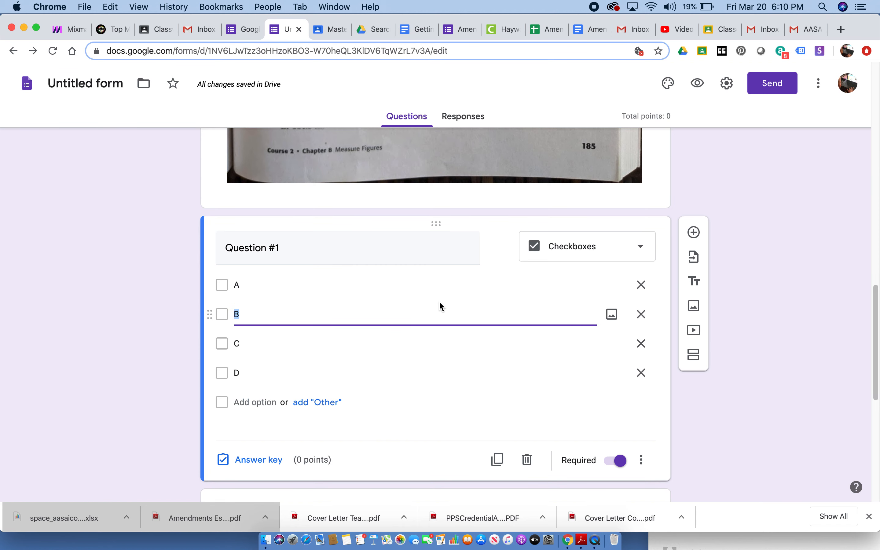
left_click(274, 461)
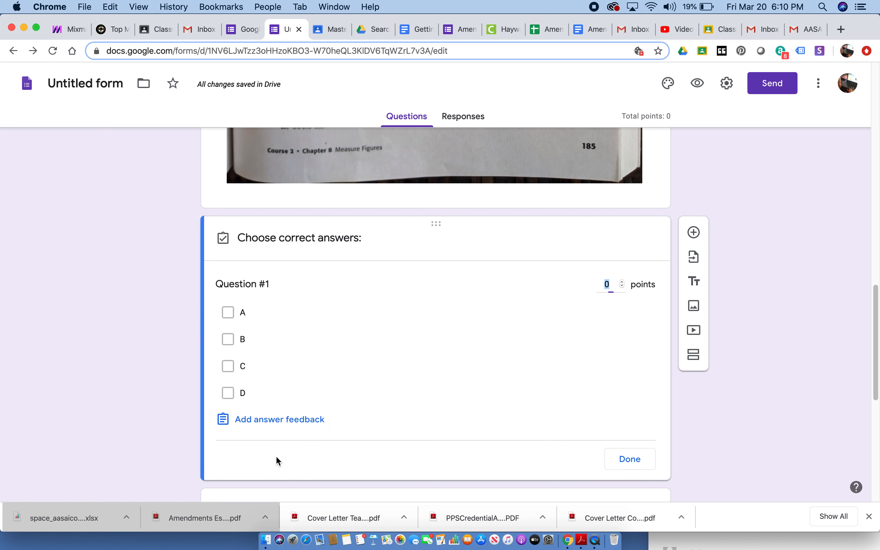
left_click_drag(876, 307, 875, 334)
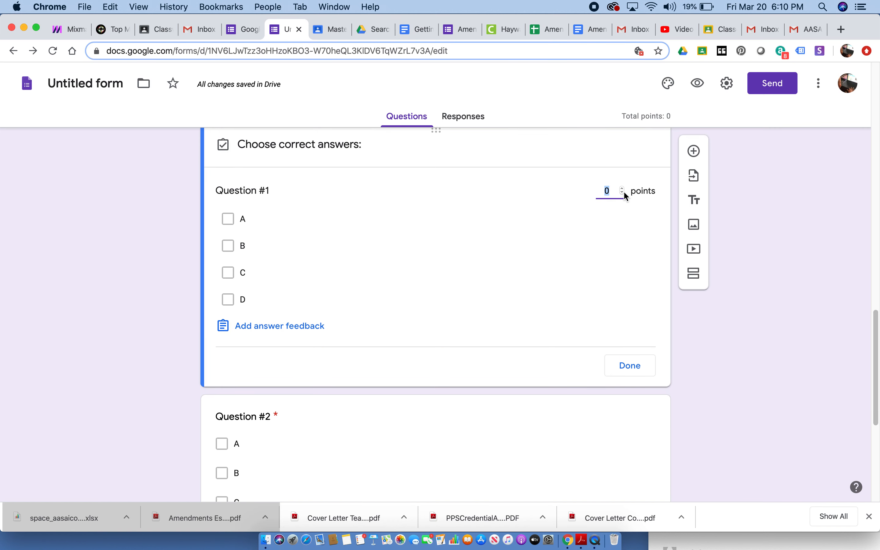
type("5")
left_click(228, 248)
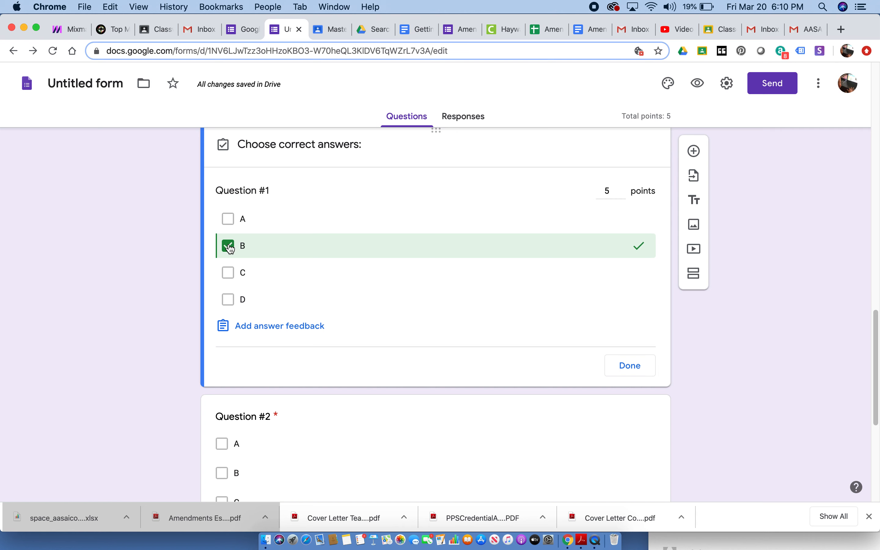
left_click(629, 365)
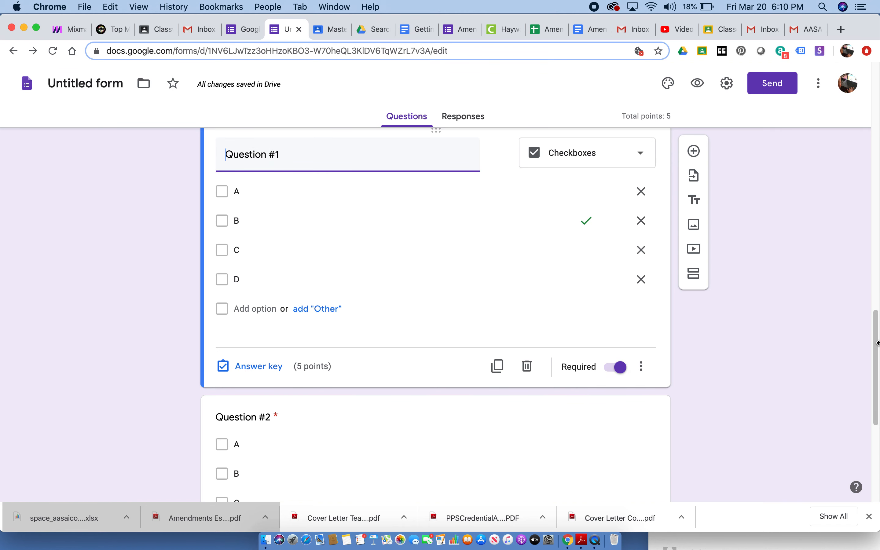
- Set Question #2's answer key to C as the correct answer, worth 2 points
left_click_drag(876, 342, 847, 389)
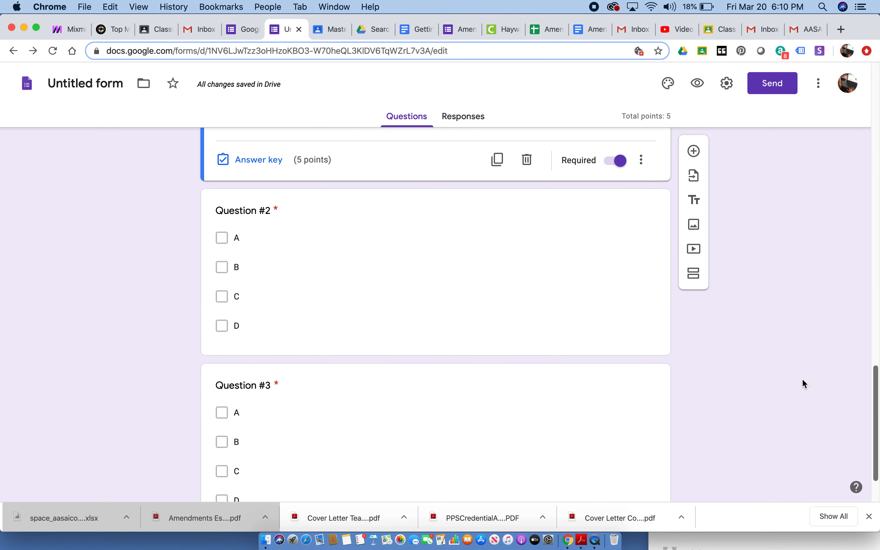
left_click(404, 294)
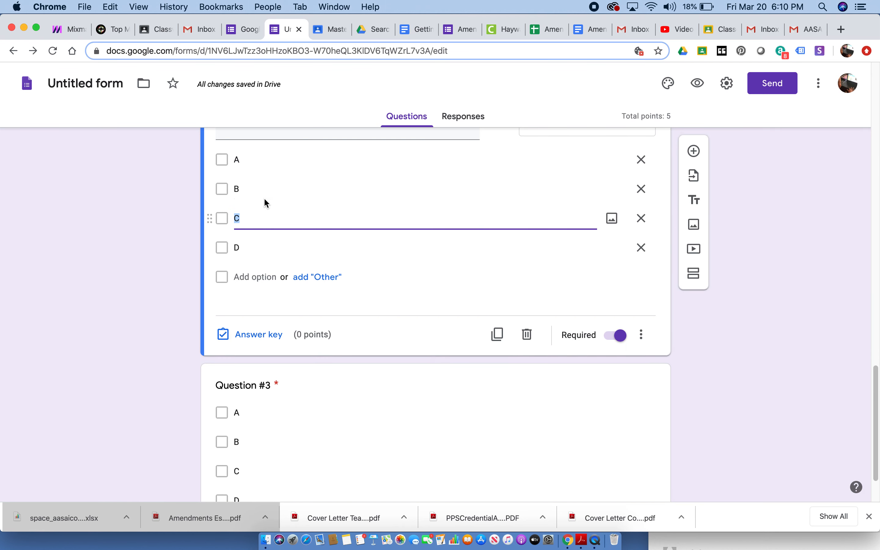
left_click(226, 217)
left_click(227, 214)
left_click(275, 341)
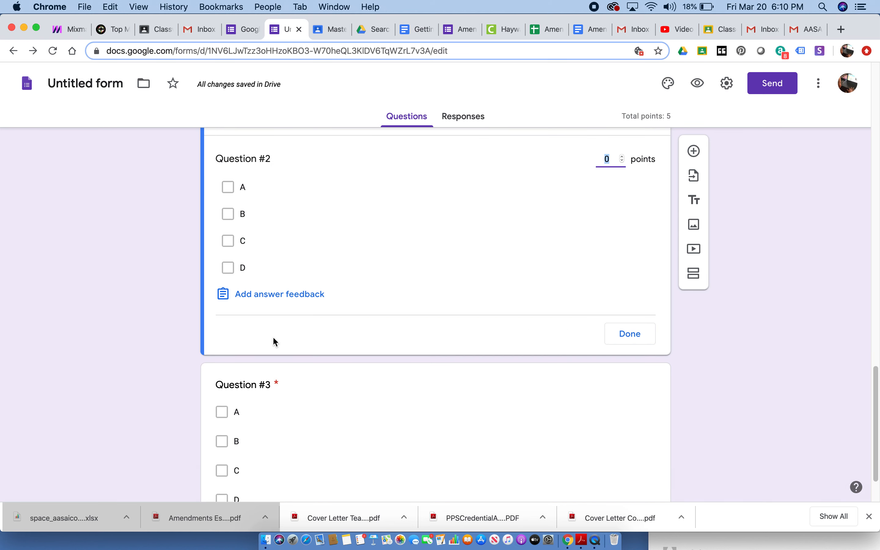
left_click(233, 245)
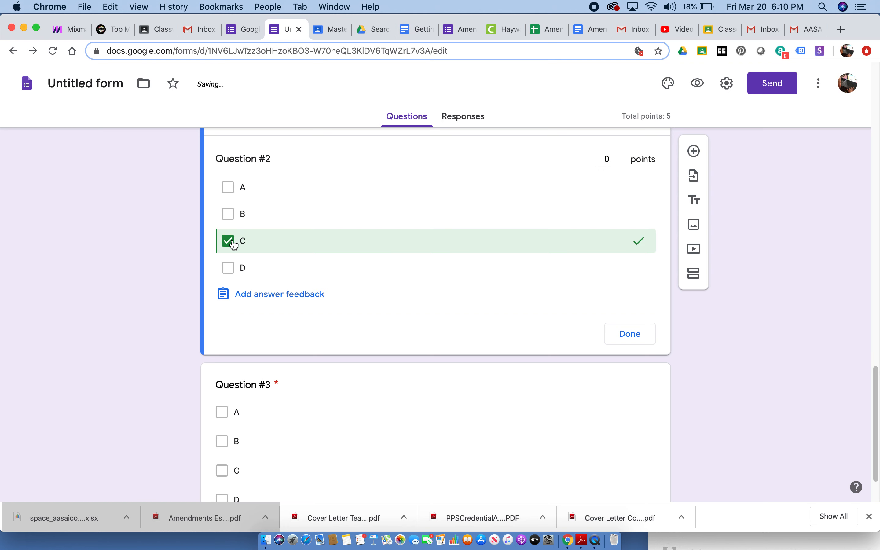
left_click(610, 159)
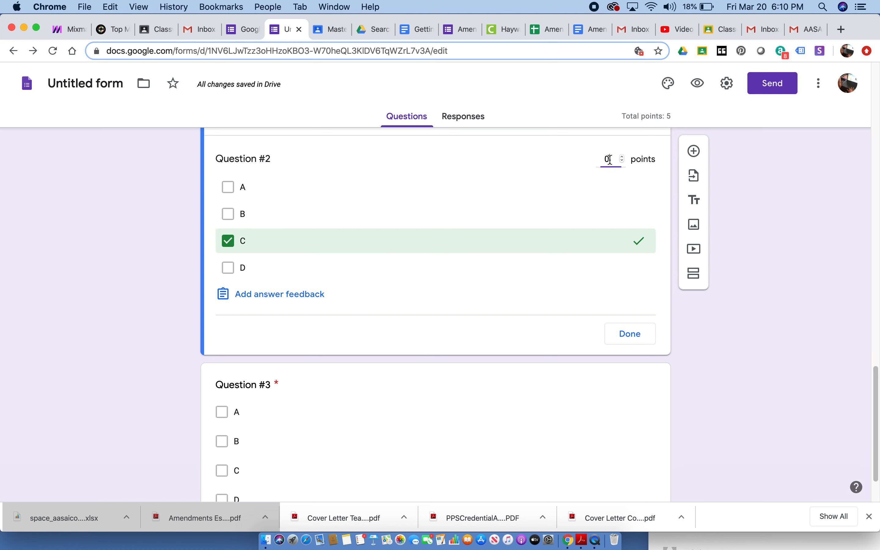
double_click(602, 159)
type("2")
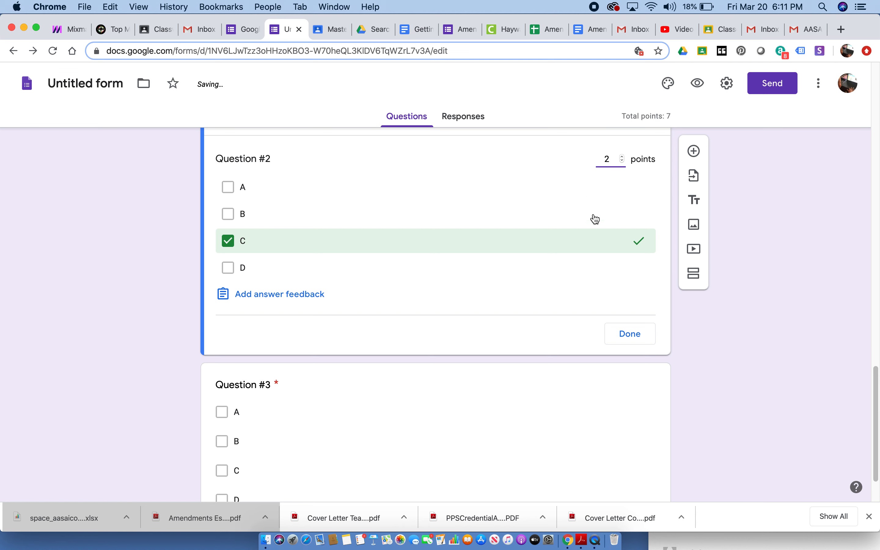
left_click(614, 333)
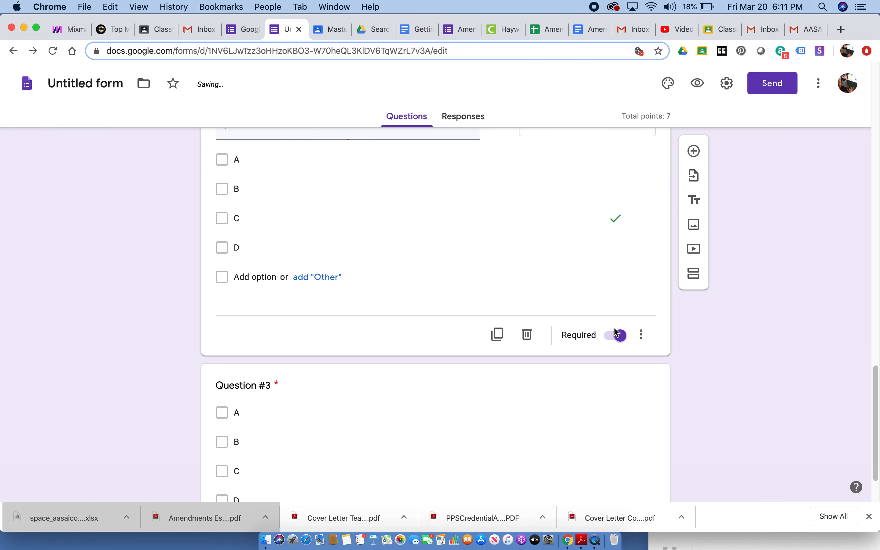
- Set Question #3's answer key to D as the correct answer, worth 5 points
left_click_drag(874, 379, 870, 436)
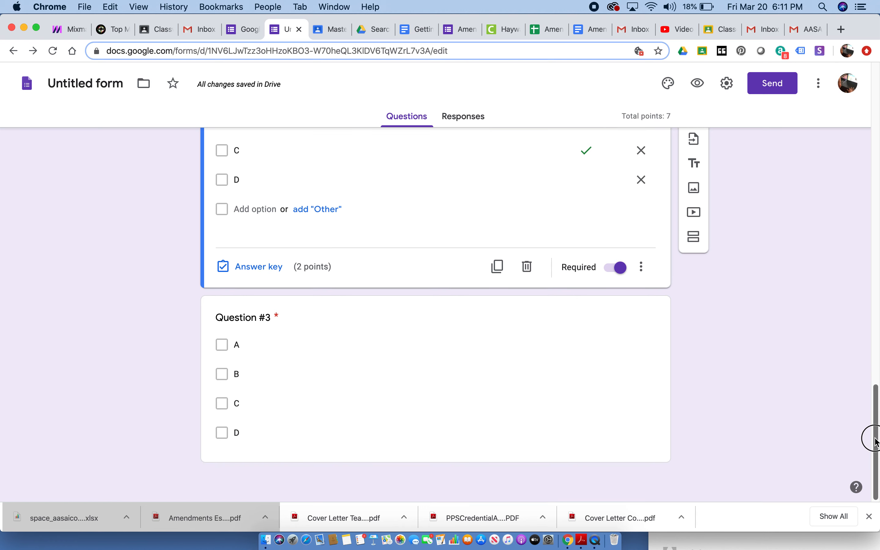
left_click(388, 388)
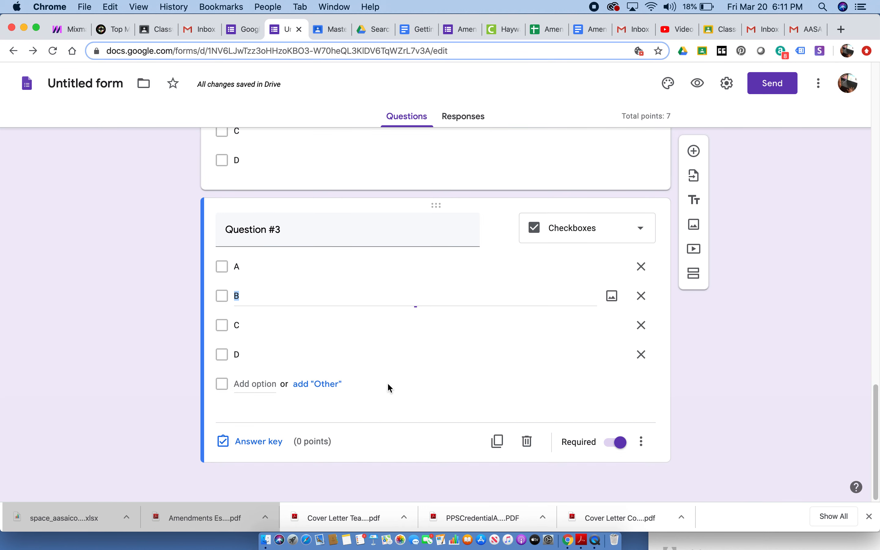
left_click(258, 439)
left_click(228, 375)
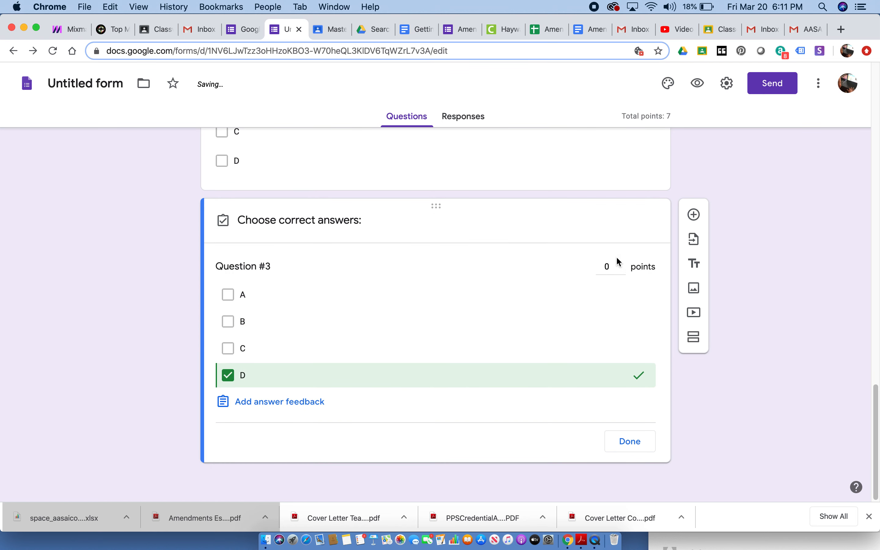
left_click(606, 267)
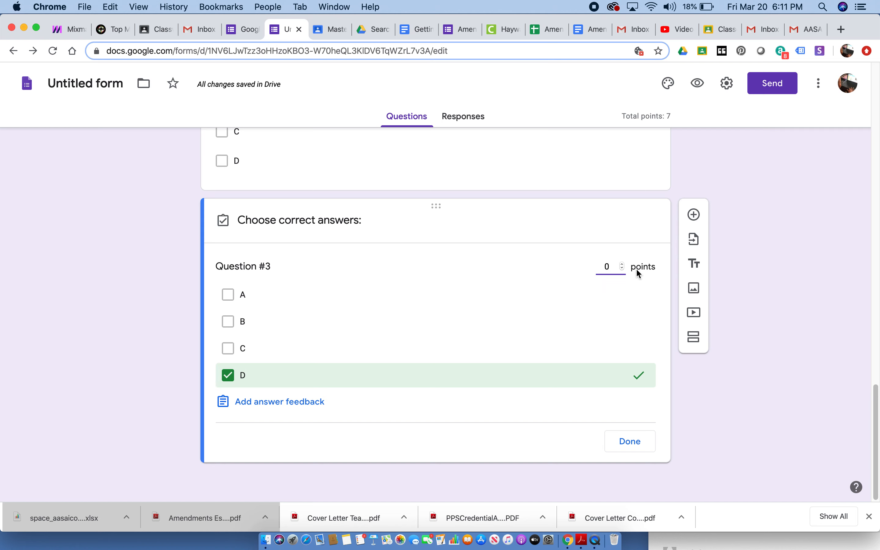
double_click(606, 267)
type("5")
left_click(636, 441)
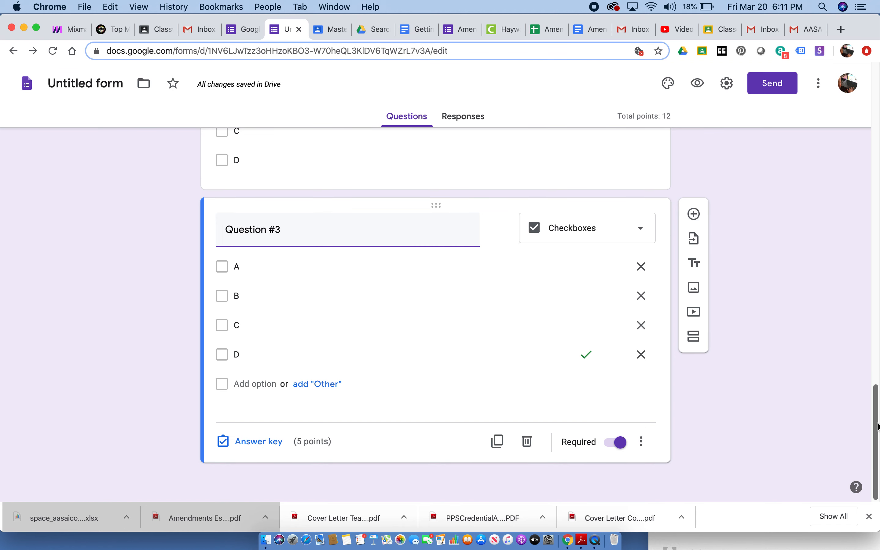
- Display a shortened shareable link for the Math Quiz in the sending options, and close them without sending the form
left_click_drag(877, 423, 876, 116)
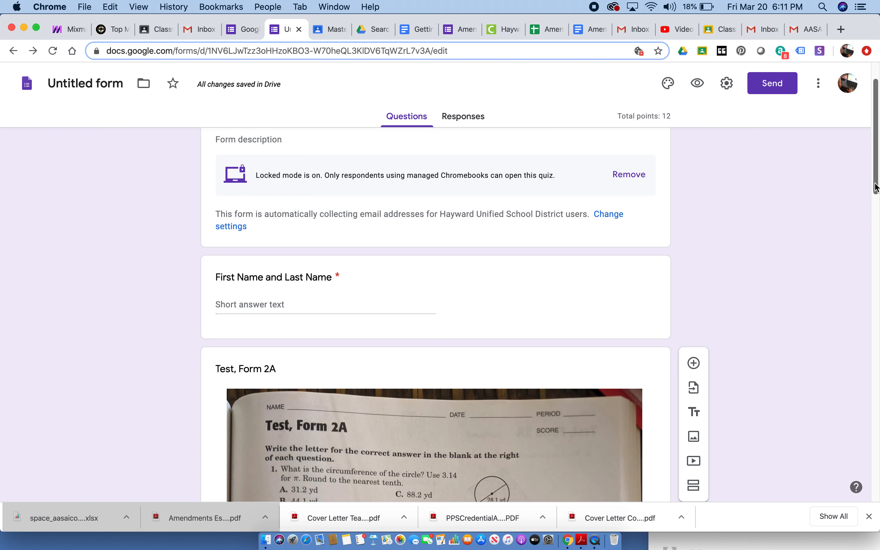
left_click_drag(875, 184, 872, 146)
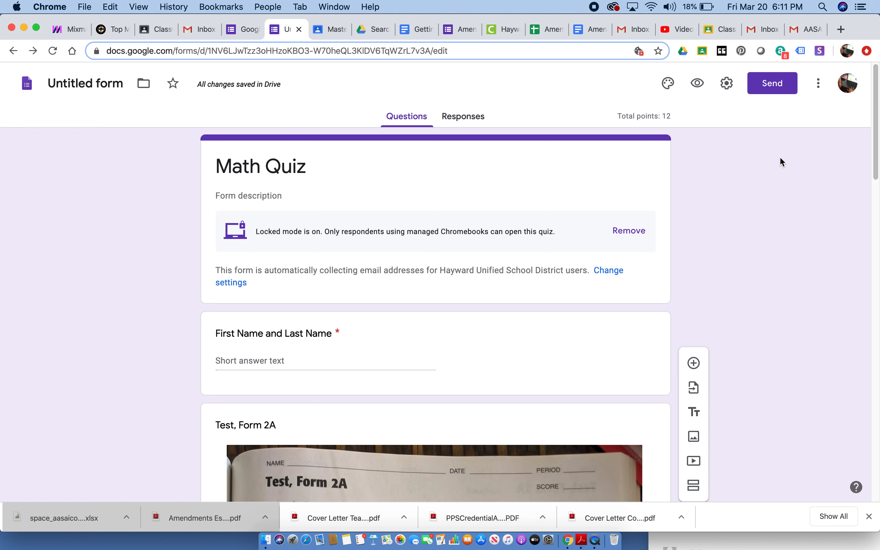
left_click(774, 86)
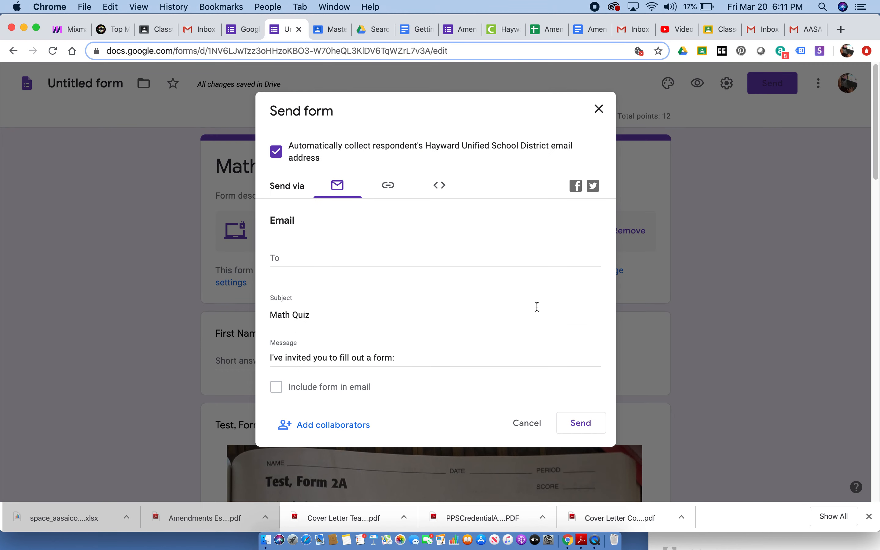
left_click(388, 185)
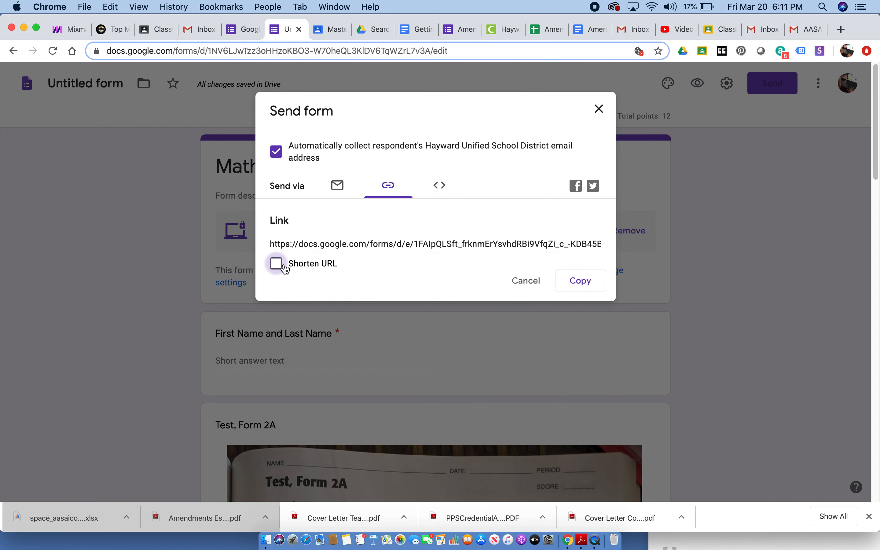
left_click(274, 265)
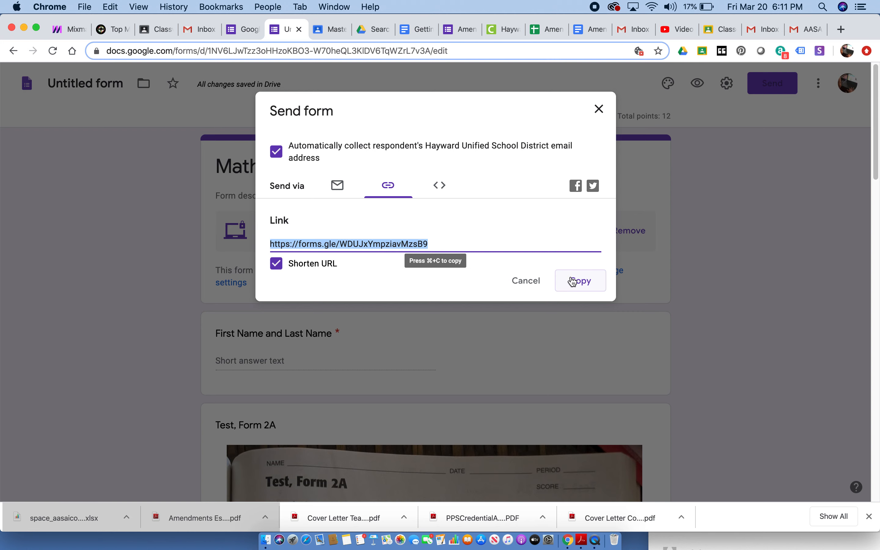
left_click(531, 281)
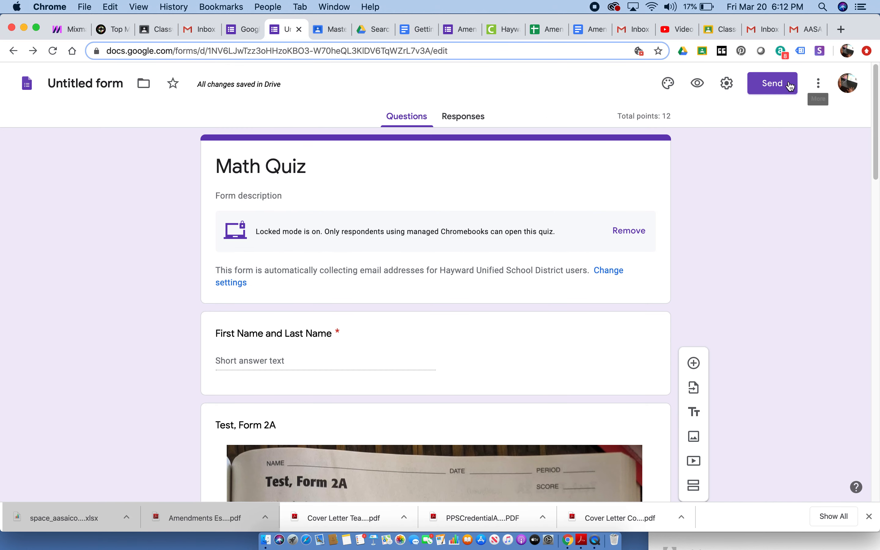
- Draft the form's email invitation message as "You've done a great job. So Don't Worry." and discard the invitation
left_click(775, 84)
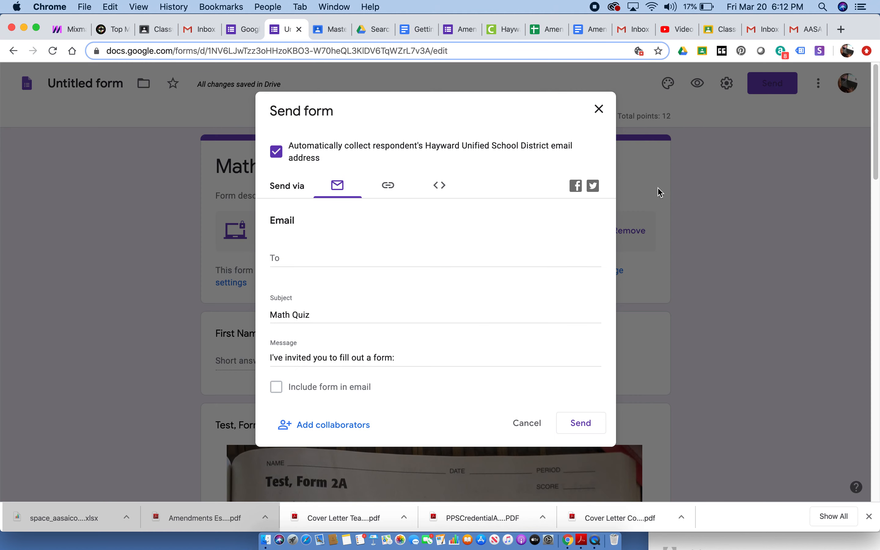
left_click(271, 358)
left_click_drag(284, 357, 443, 358)
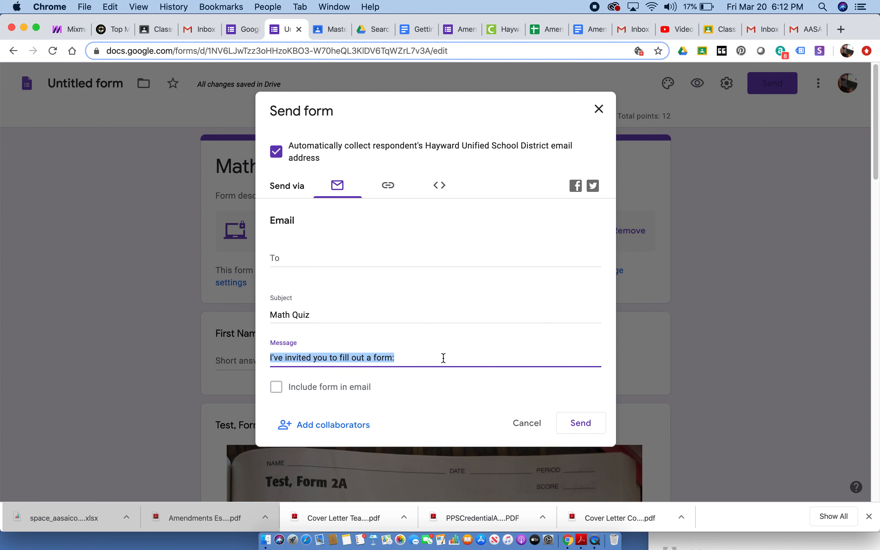
type("Yo")
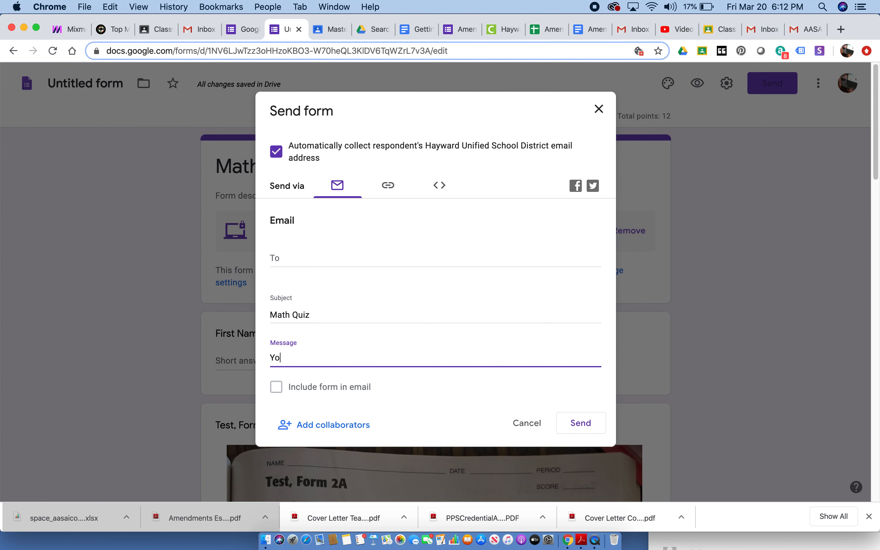
type("u've done a great job .  so")
key("BackSpace")
key("BackSpace")
type("S")
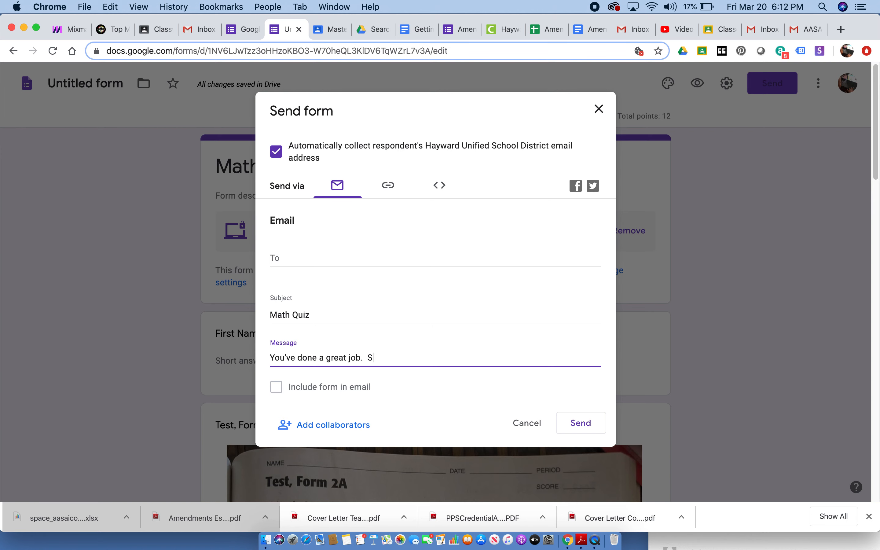
type("o Dont")
key("BackSpace")
type("'t Worry.")
left_click(524, 423)
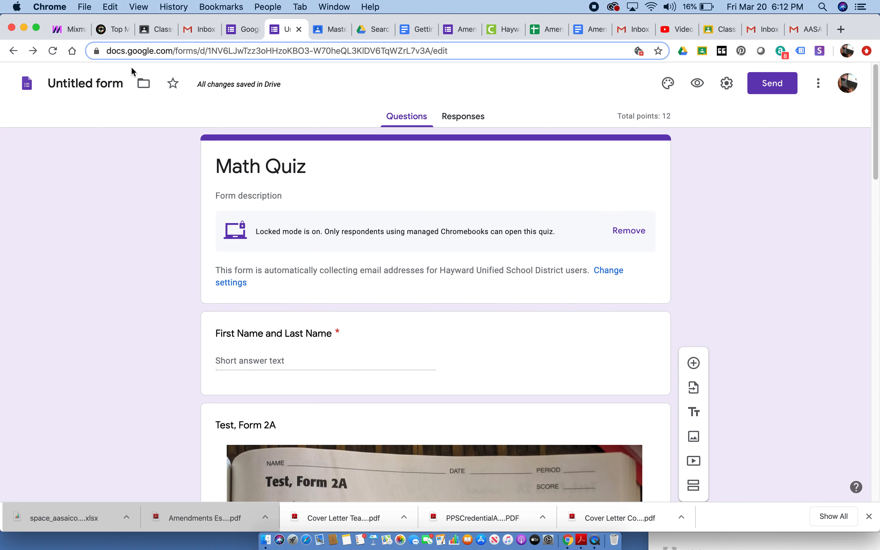
- Switch to Google Classroom, start a quiz assignment for Bret Harte Teacher Classroom and remove its attached Blank Quiz
left_click(152, 27)
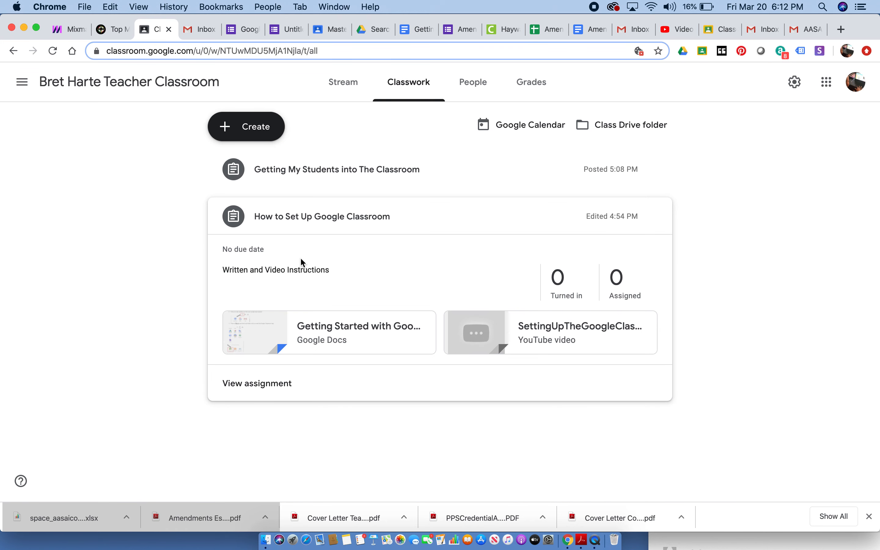
left_click(260, 136)
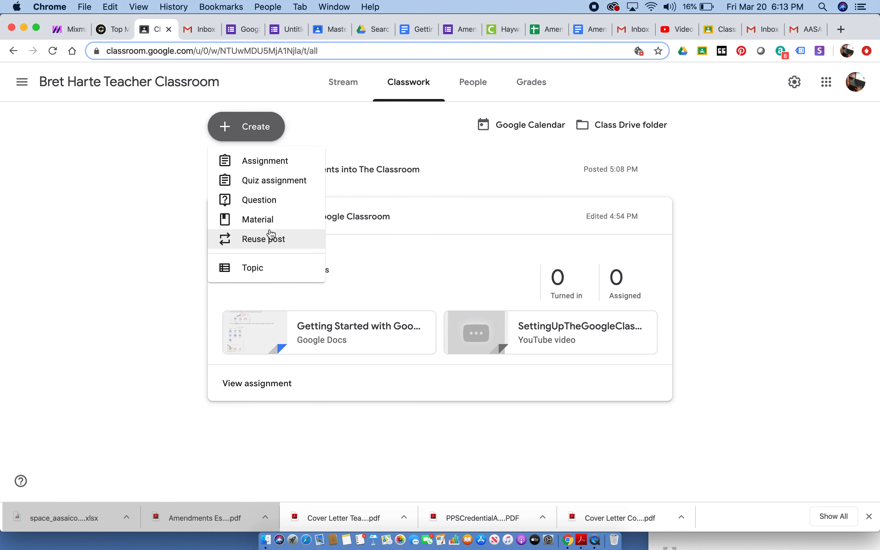
left_click(269, 179)
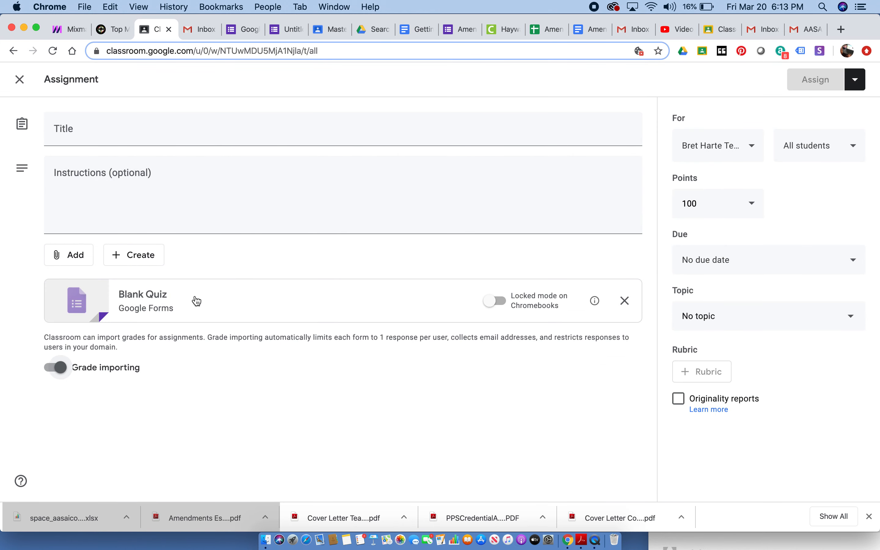
left_click(623, 305)
left_click(74, 254)
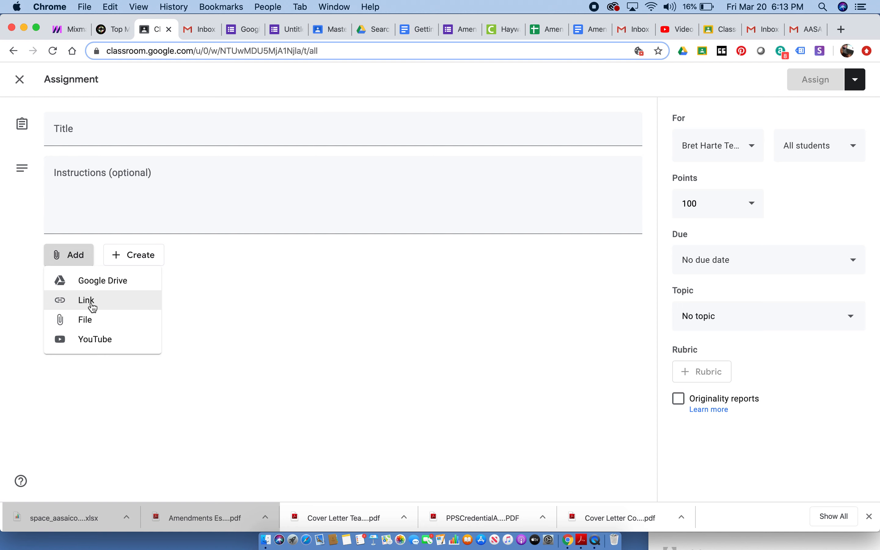
left_click(91, 302)
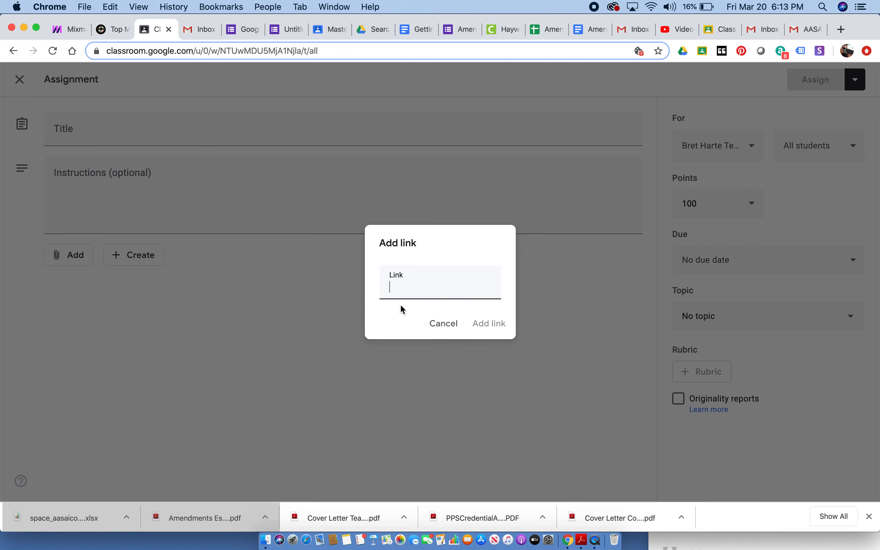
left_click(455, 328)
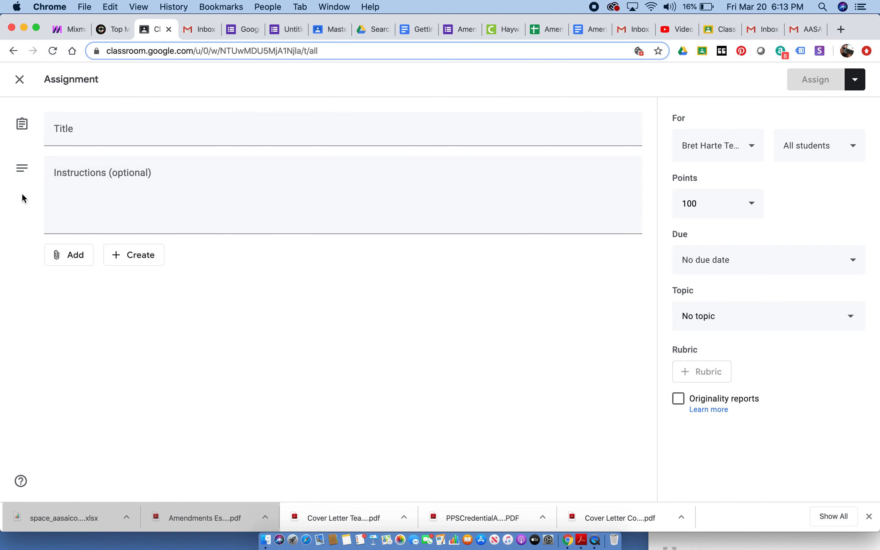